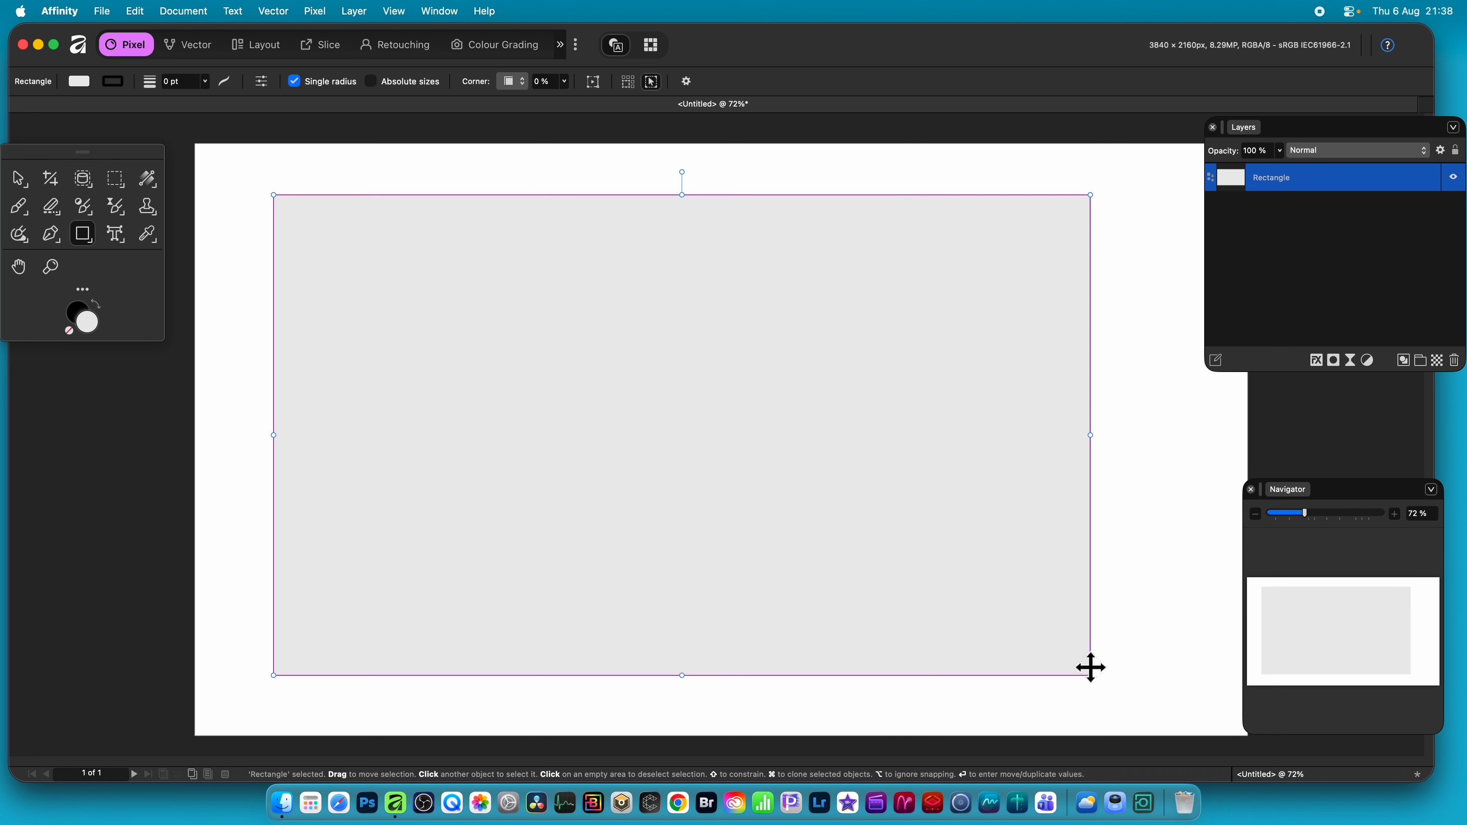
Step: Start a Procedural Texture filter on the grey rectangle with the "Colour noise circle 1" preset and move its origin to the middle of the right edge
{"action": "left_click", "coordinate": [314, 11]}
{"action": "mouse_move", "coordinate": [332, 37]}
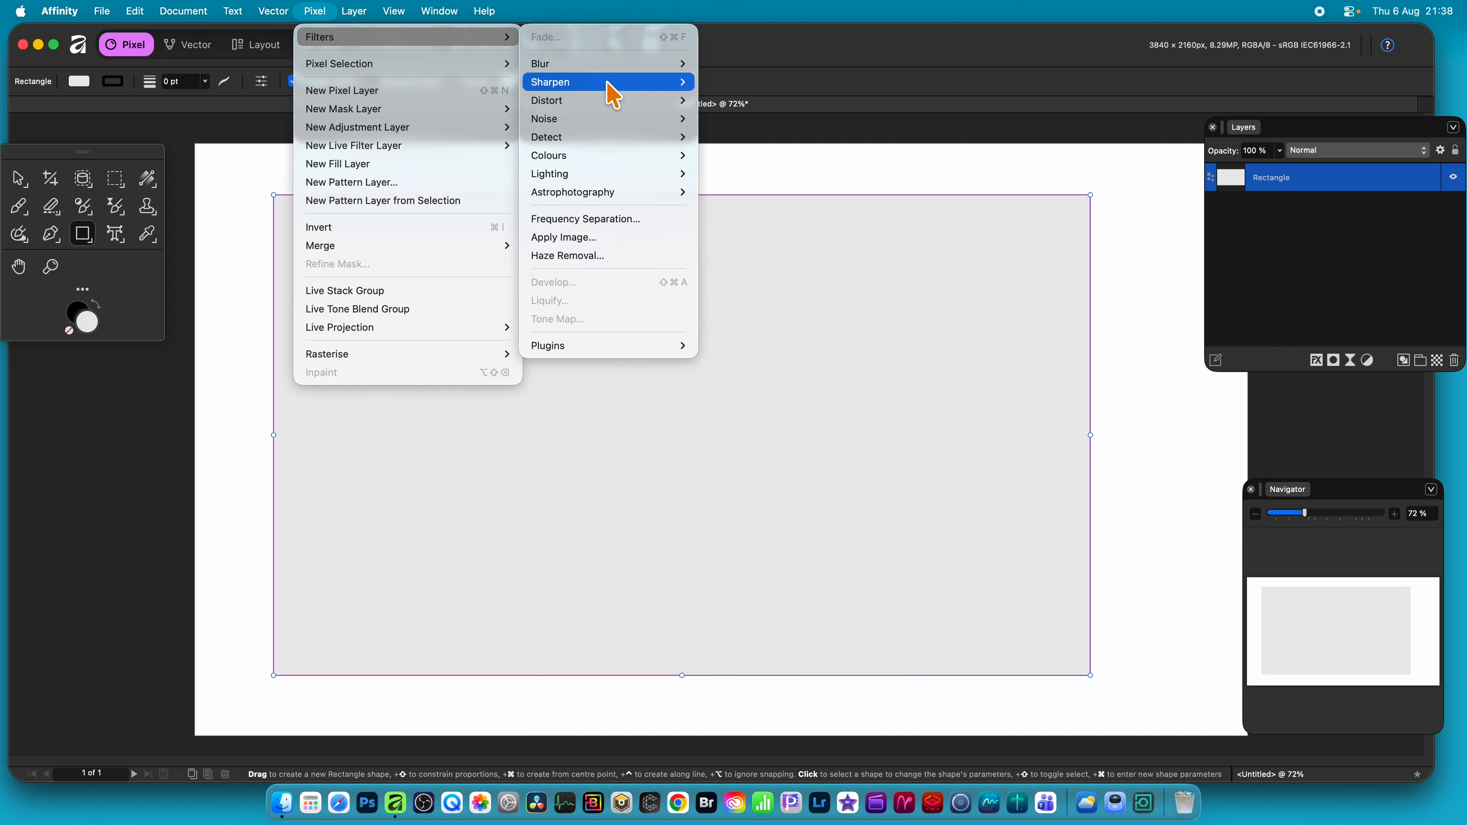
{"action": "mouse_move", "coordinate": [600, 156]}
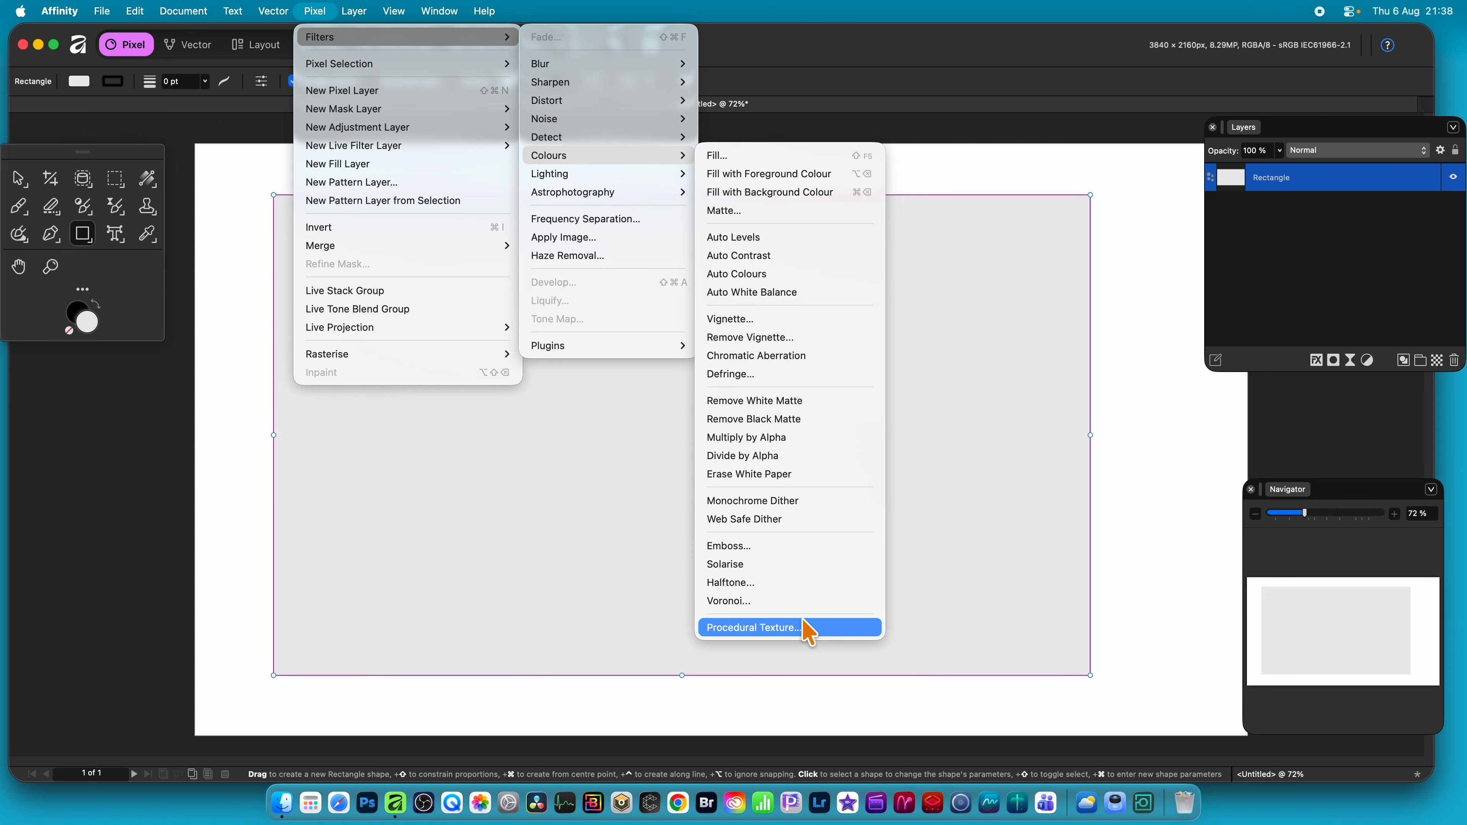
{"action": "left_click", "coordinate": [808, 628]}
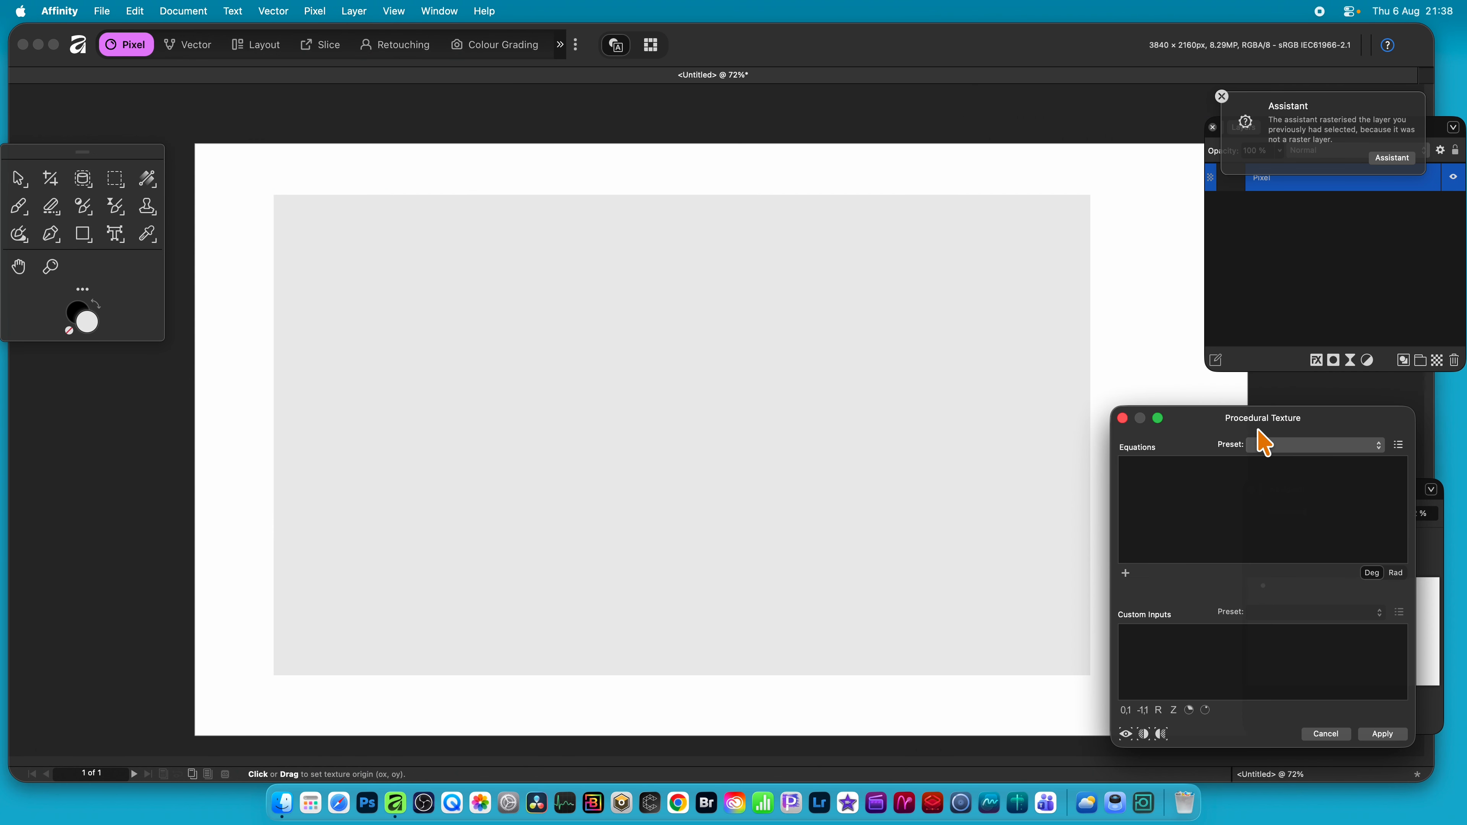
{"action": "left_click_drag", "start_coordinate": [1261, 442], "coordinate": [632, 216]}
{"action": "left_click", "coordinate": [682, 215]}
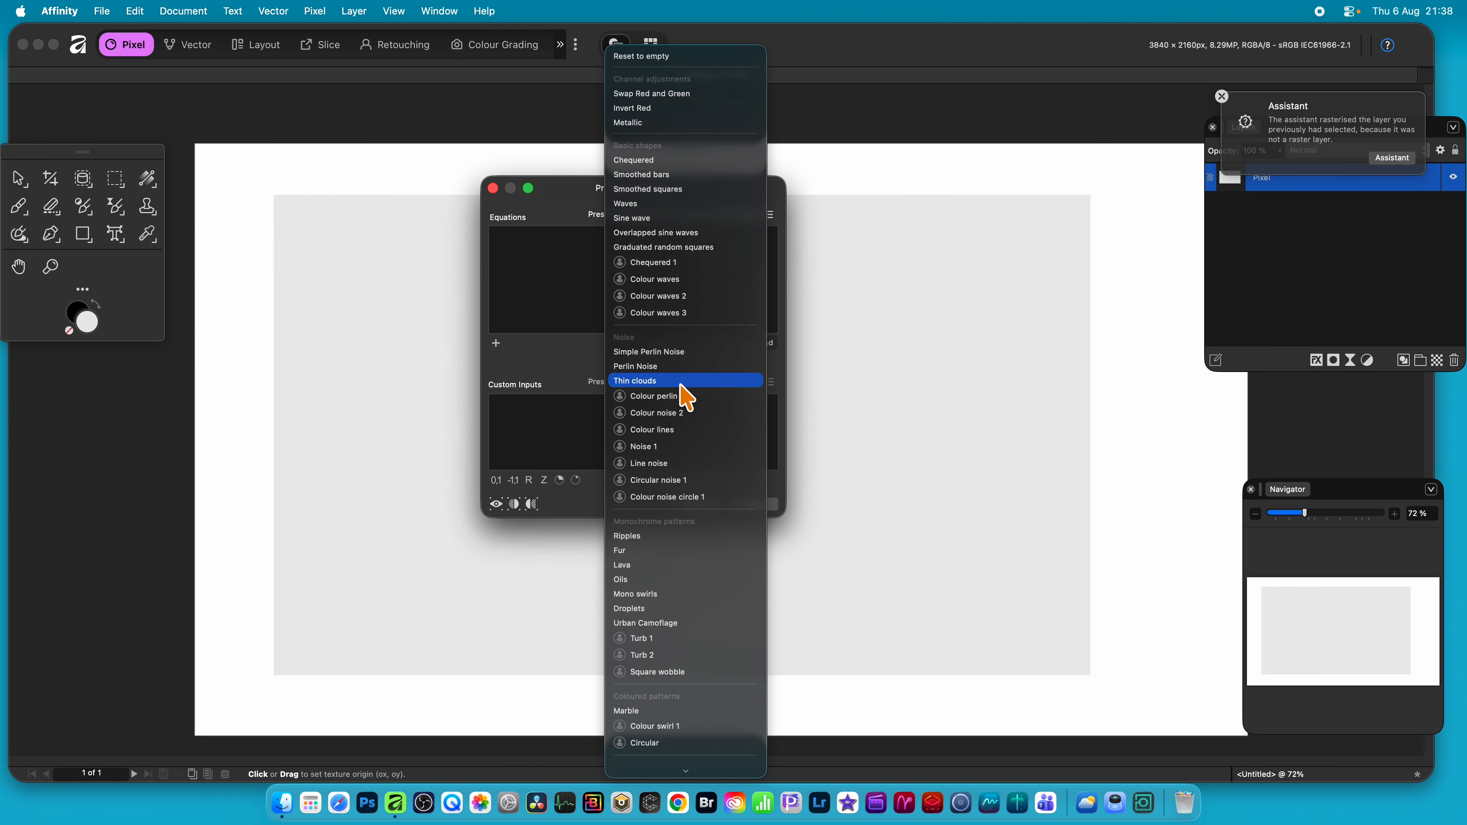
{"action": "left_click", "coordinate": [669, 498]}
{"action": "left_click_drag", "start_coordinate": [617, 188], "coordinate": [869, 145]}
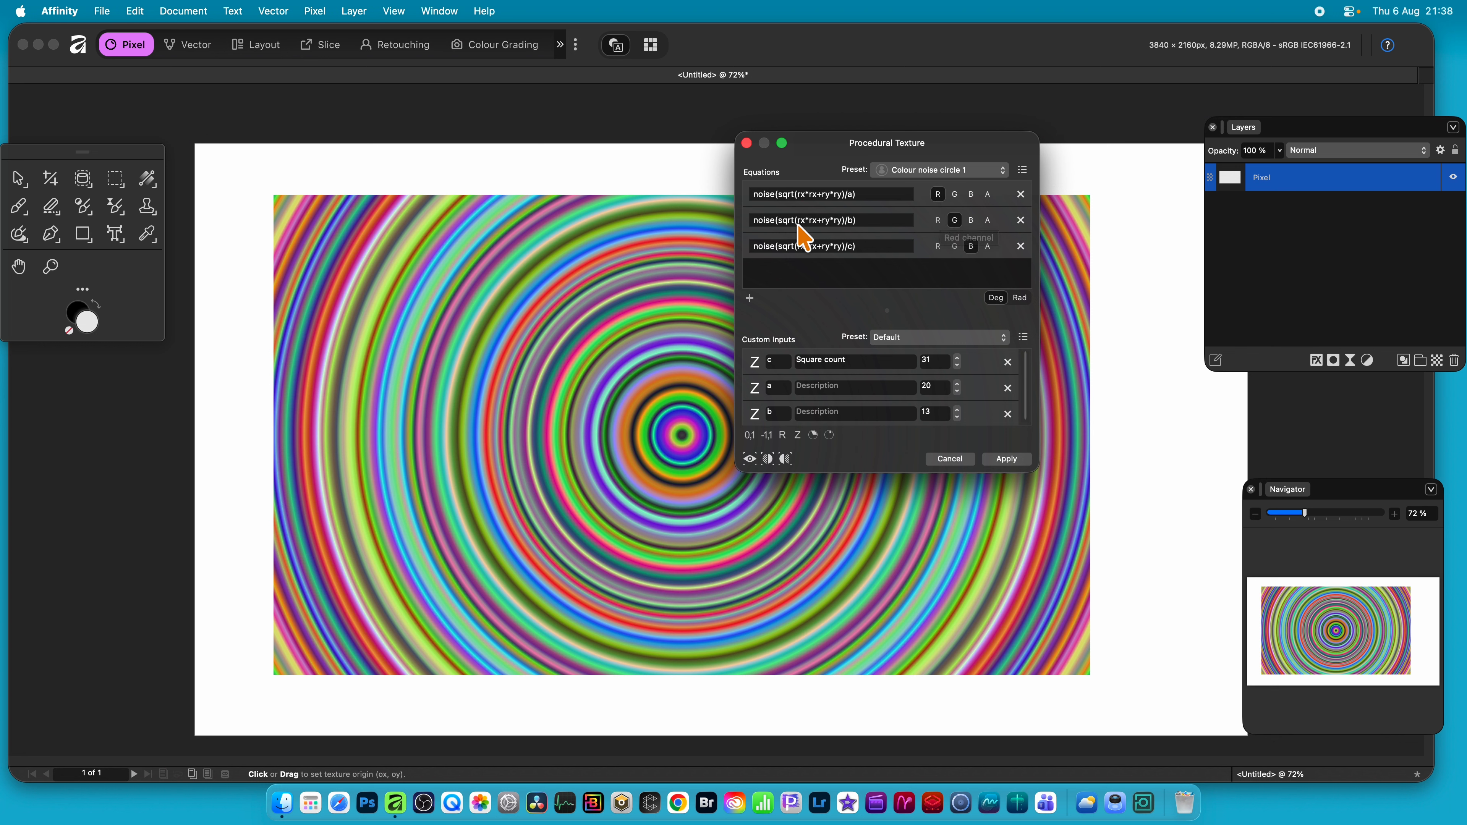
{"action": "left_click", "coordinate": [803, 194]}
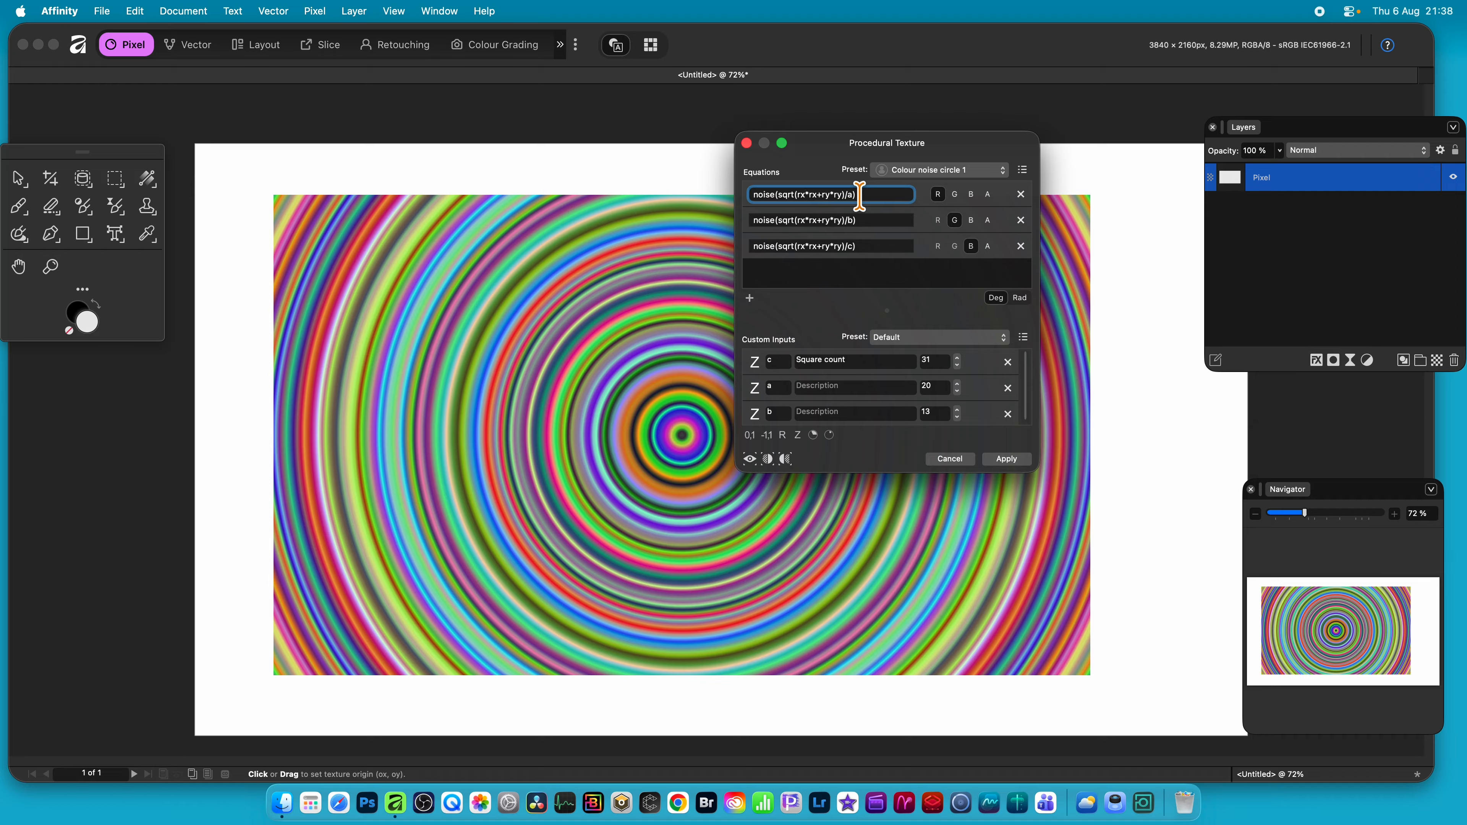
{"action": "left_click_drag", "start_coordinate": [689, 454], "coordinate": [1087, 446]}
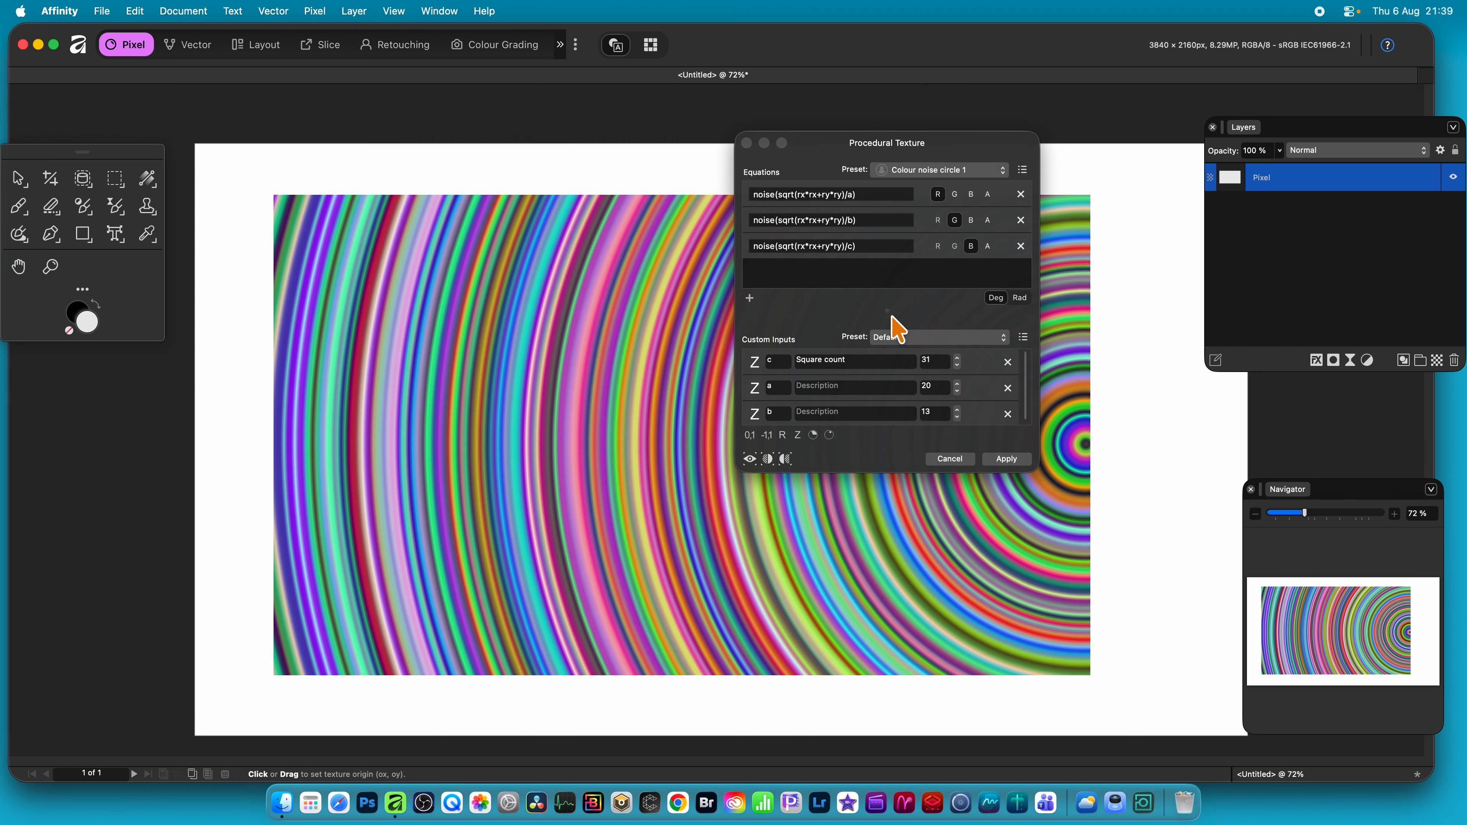
Step: Reduce the texture's custom input c (Square count) to 24 and apply the filter
{"action": "left_click", "coordinate": [957, 365]}
{"action": "left_click", "coordinate": [957, 366]}
{"action": "left_click", "coordinate": [957, 365]}
{"action": "left_click", "coordinate": [957, 365]}
{"action": "left_click", "coordinate": [957, 365]}
{"action": "left_click", "coordinate": [957, 365]}
{"action": "left_click", "coordinate": [957, 365]}
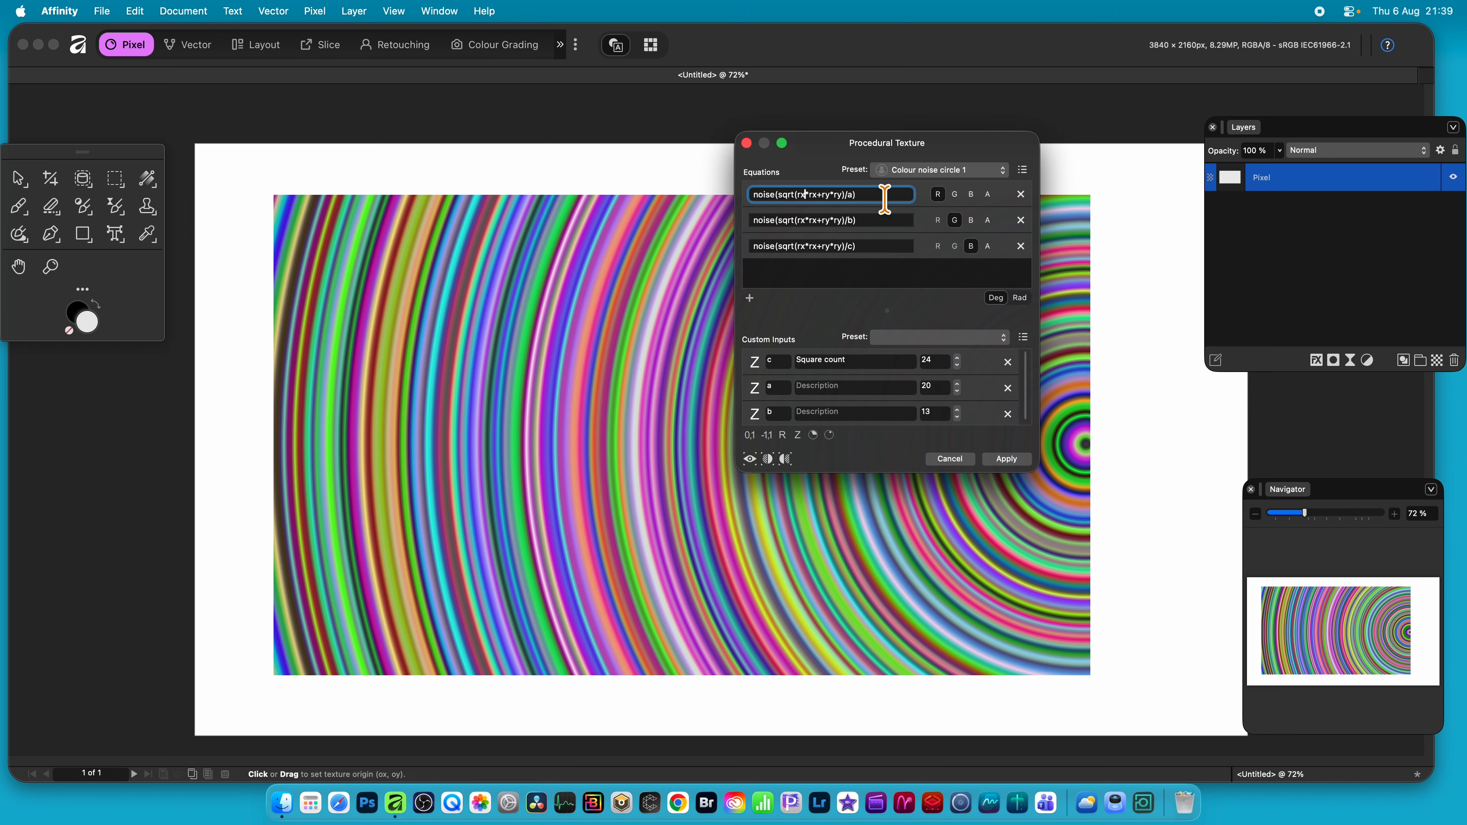
{"action": "left_click_drag", "start_coordinate": [875, 196], "coordinate": [722, 173]}
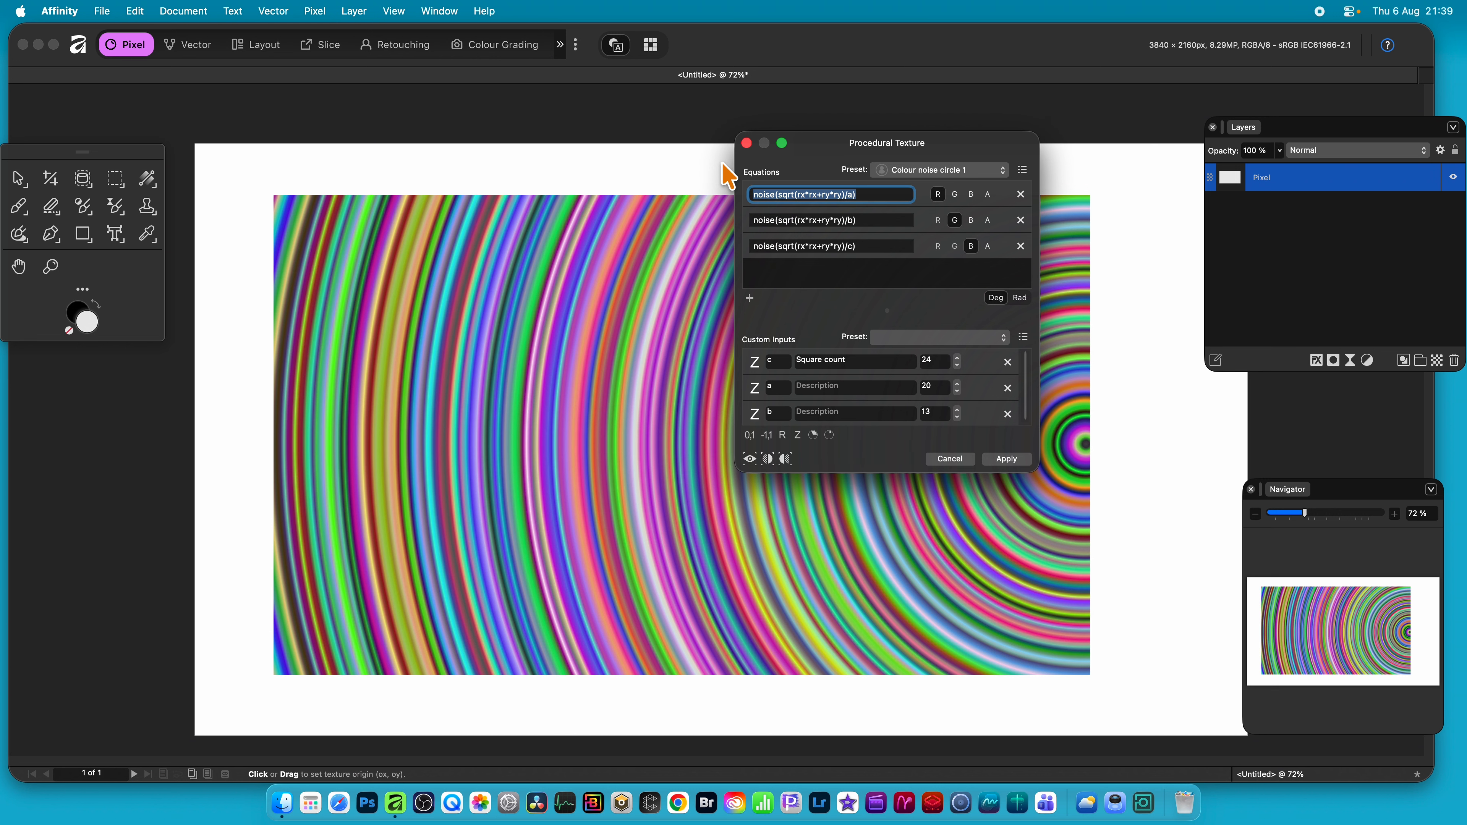
{"action": "left_click", "coordinate": [1007, 458]}
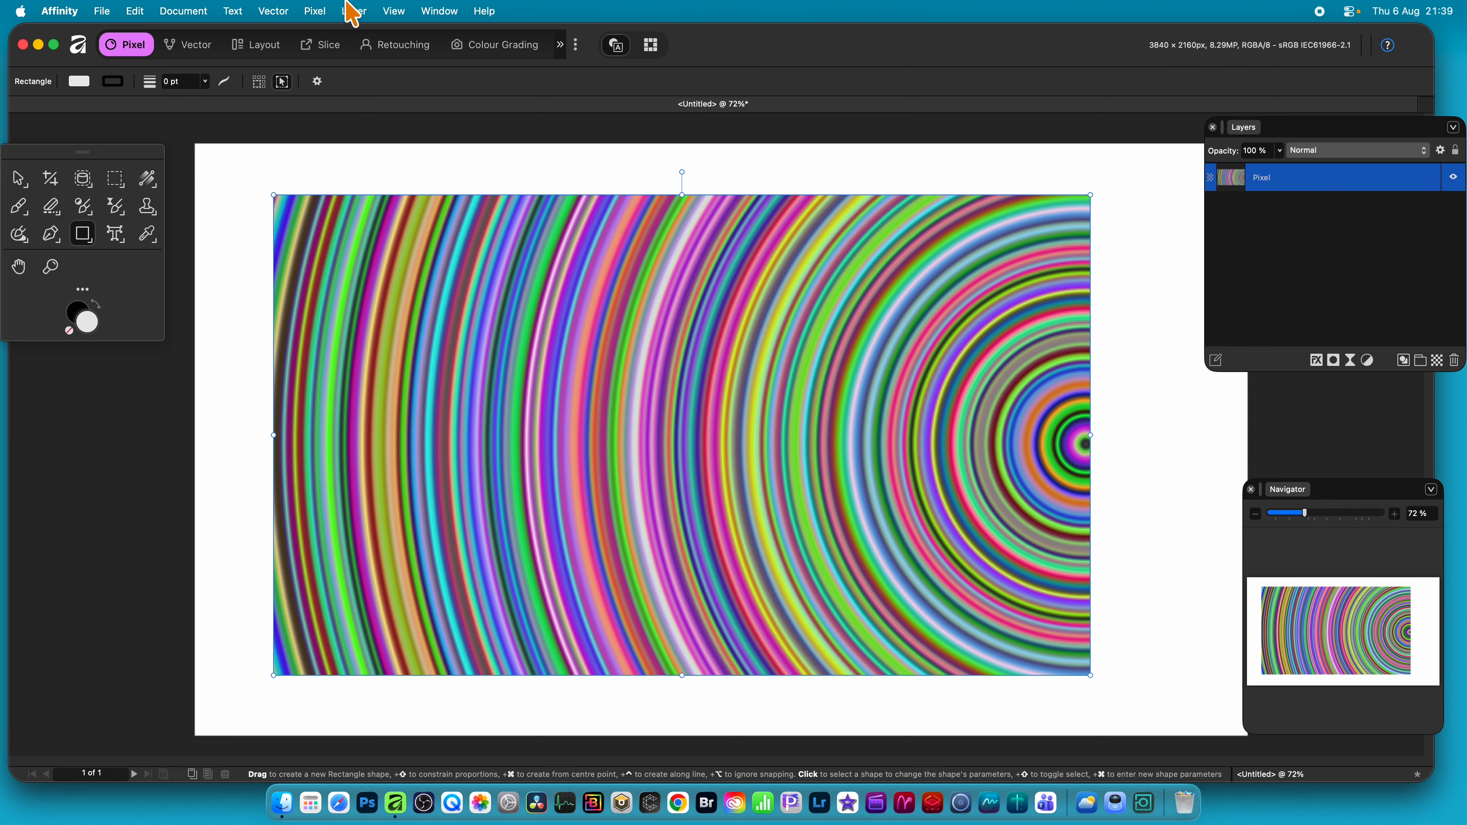
Step: Start a second Procedural Texture with the "Colour noise circle 1" preset and move its origin to the middle of the left edge
{"action": "left_click", "coordinate": [315, 11]}
{"action": "mouse_move", "coordinate": [324, 36]}
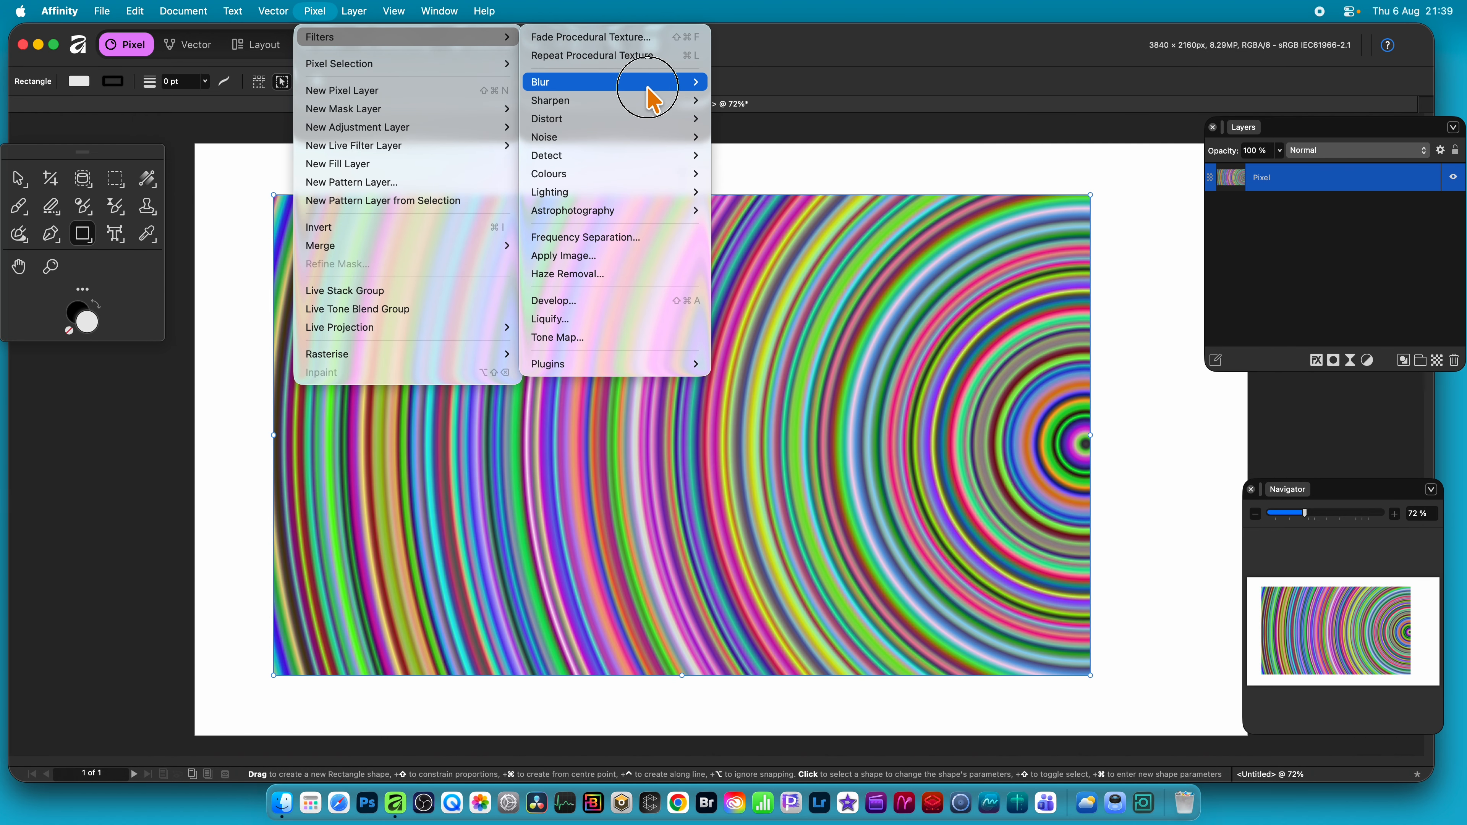
{"action": "mouse_move", "coordinate": [644, 175]}
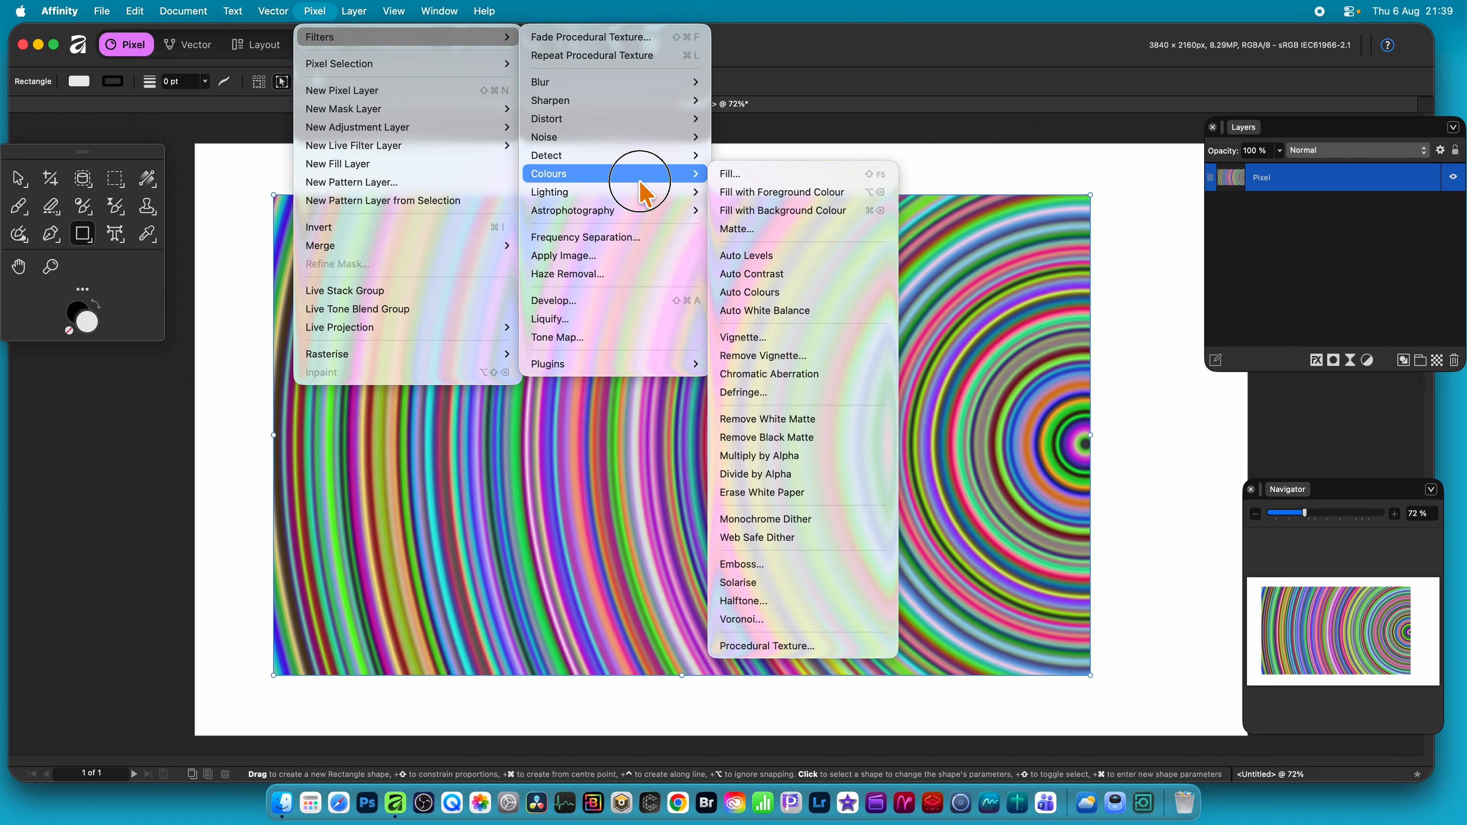
{"action": "left_click", "coordinate": [807, 646]}
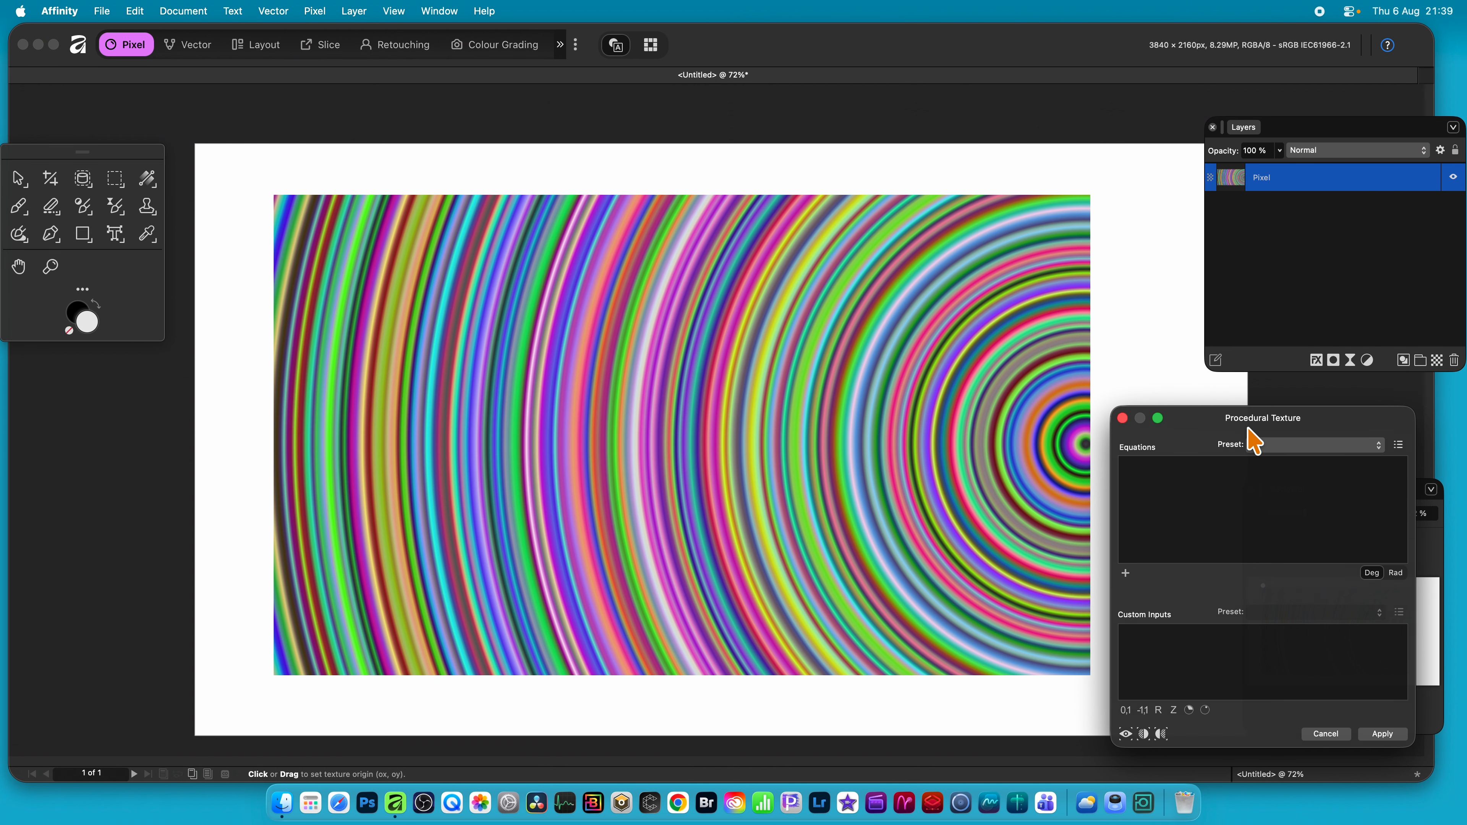
{"action": "left_click_drag", "start_coordinate": [1250, 432], "coordinate": [546, 196]}
{"action": "left_click", "coordinate": [577, 210]}
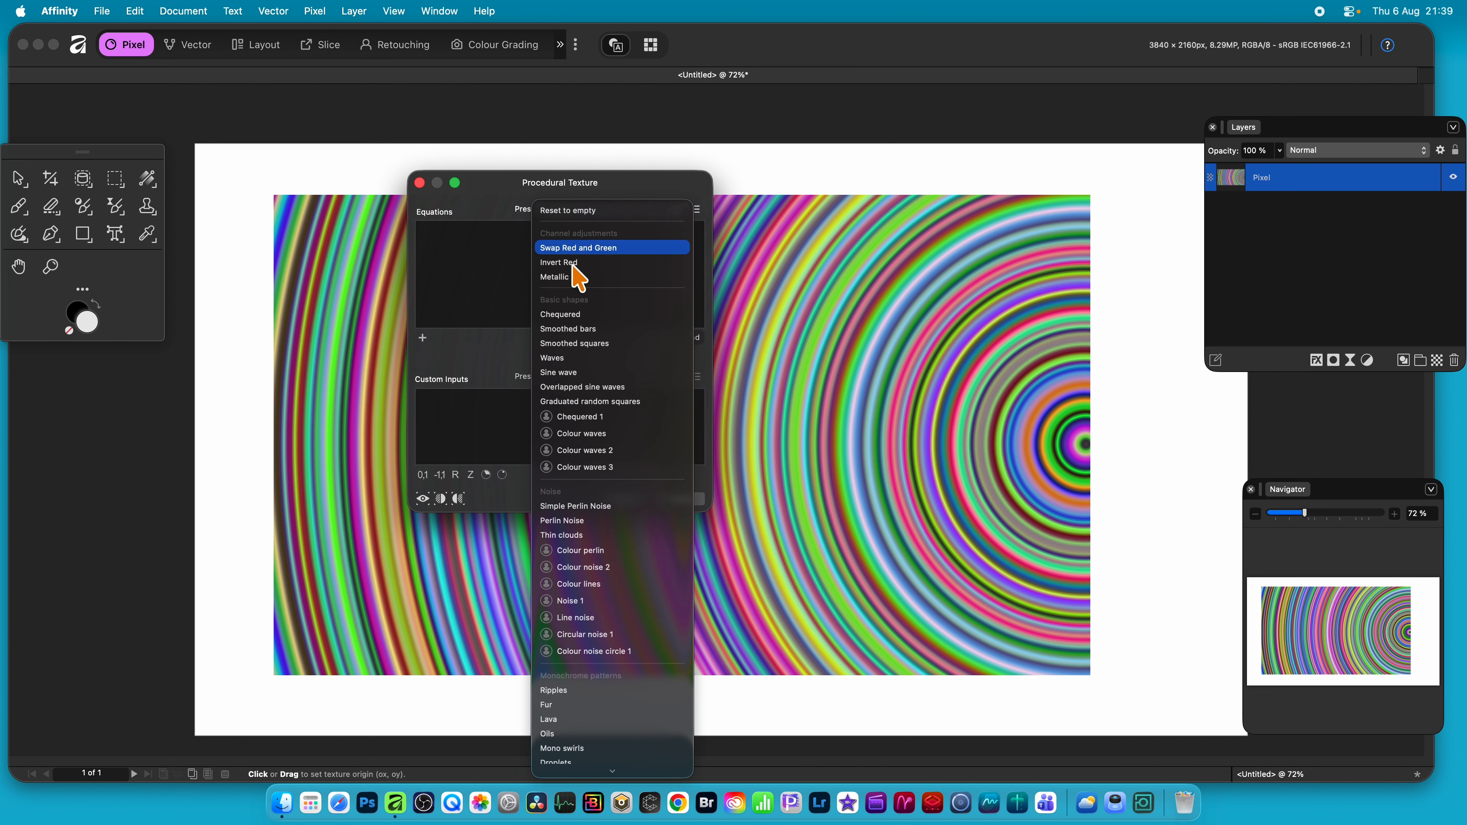
{"action": "left_click", "coordinate": [611, 651]}
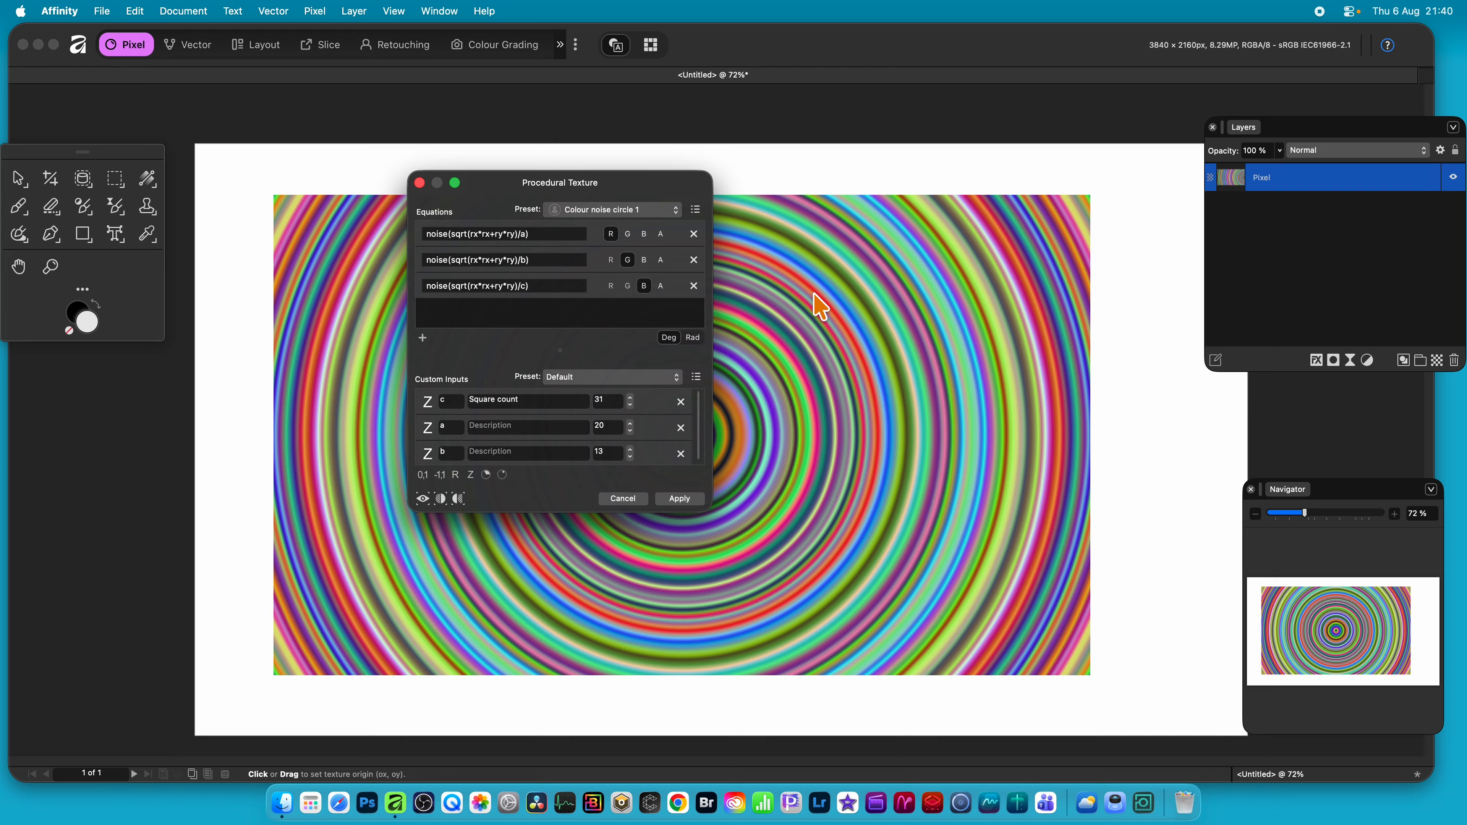
{"action": "left_click_drag", "start_coordinate": [566, 191], "coordinate": [872, 209]}
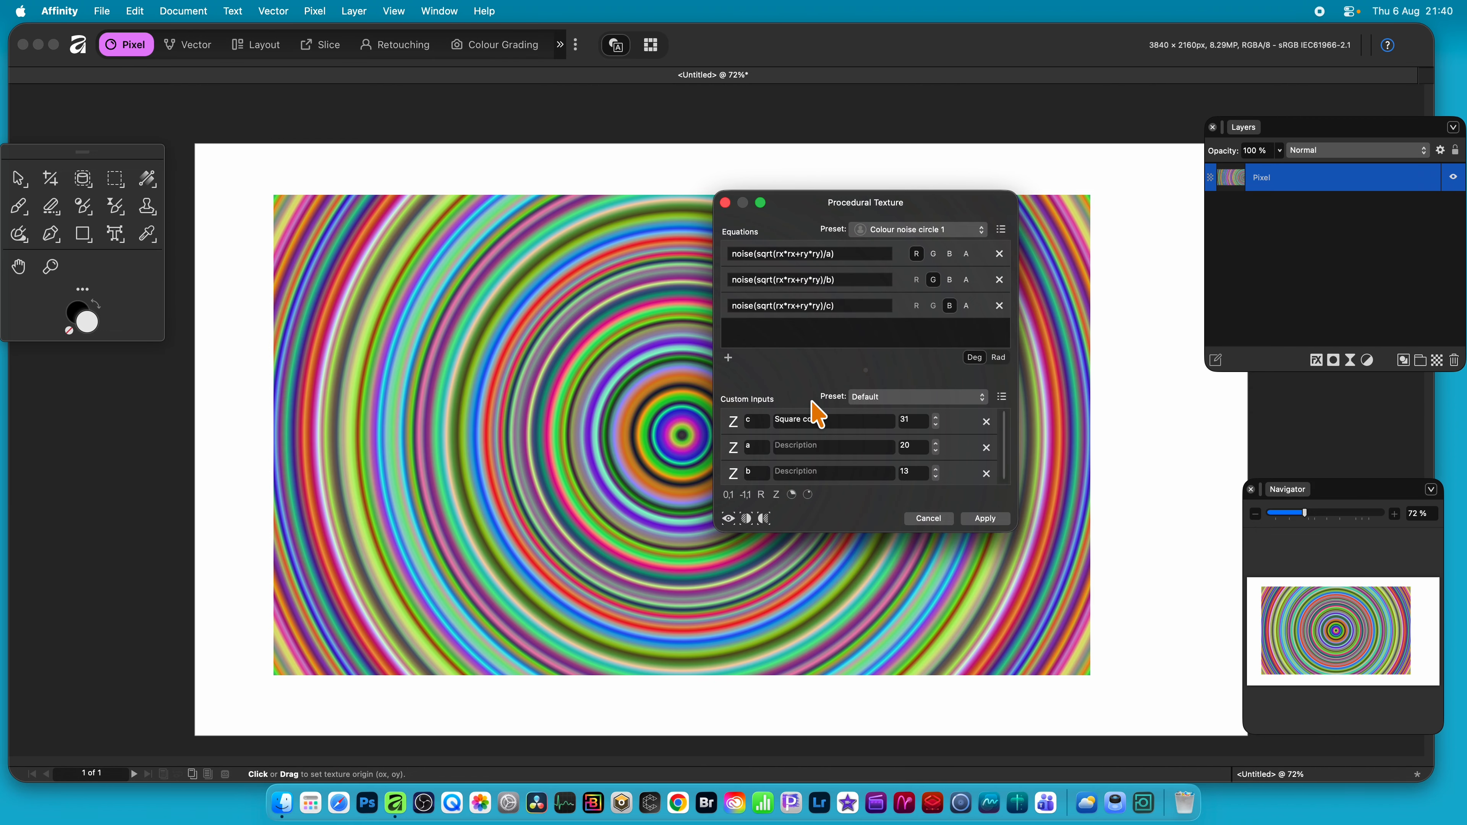
{"action": "left_click_drag", "start_coordinate": [676, 445], "coordinate": [1026, 421]}
{"action": "left_click_drag", "start_coordinate": [393, 431], "coordinate": [281, 428]}
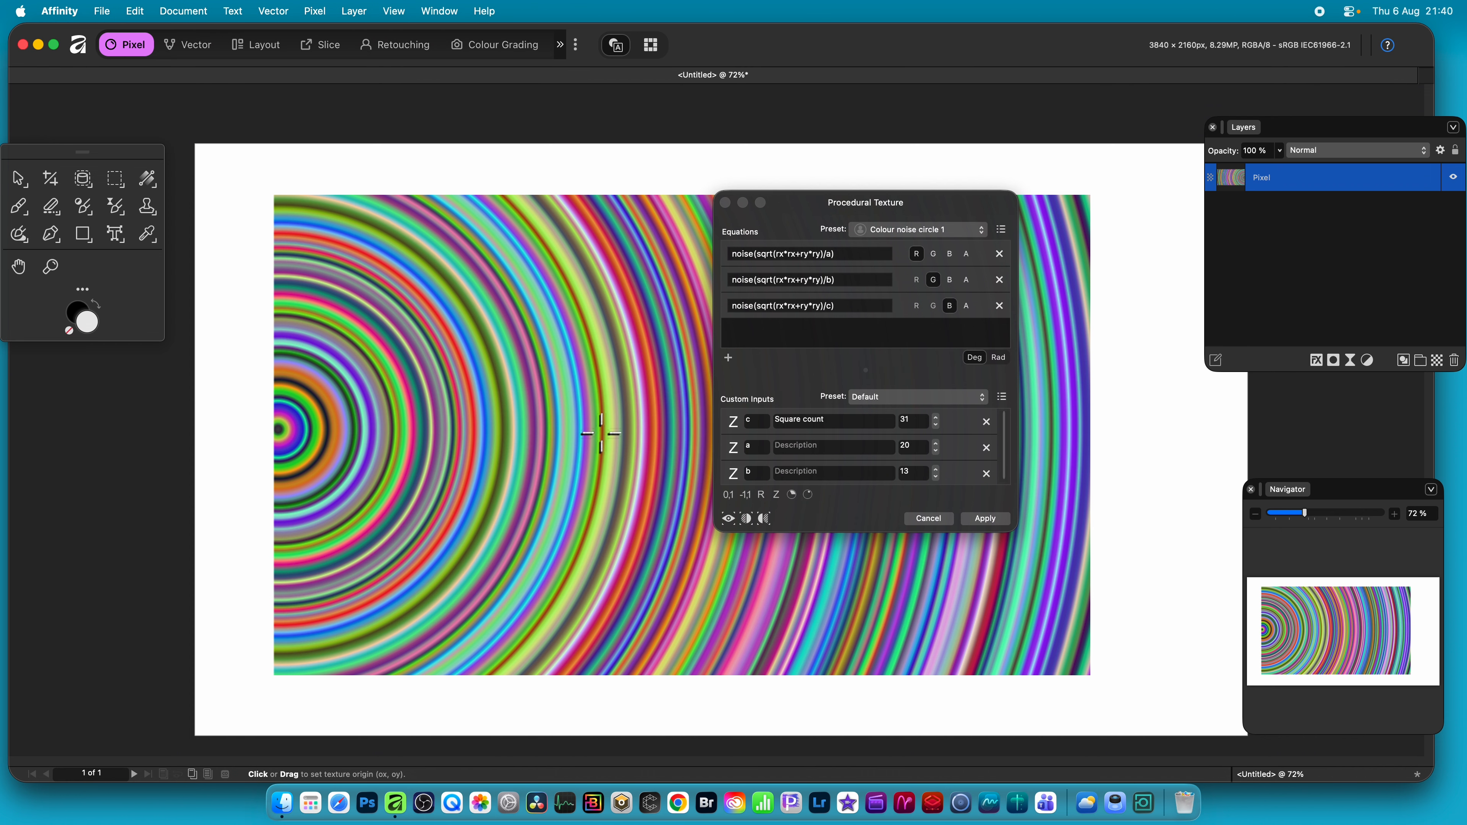
Step: Set the second texture's custom input c (Square count) to 10
{"action": "left_click", "coordinate": [914, 420]}
{"action": "type", "text": "10"}
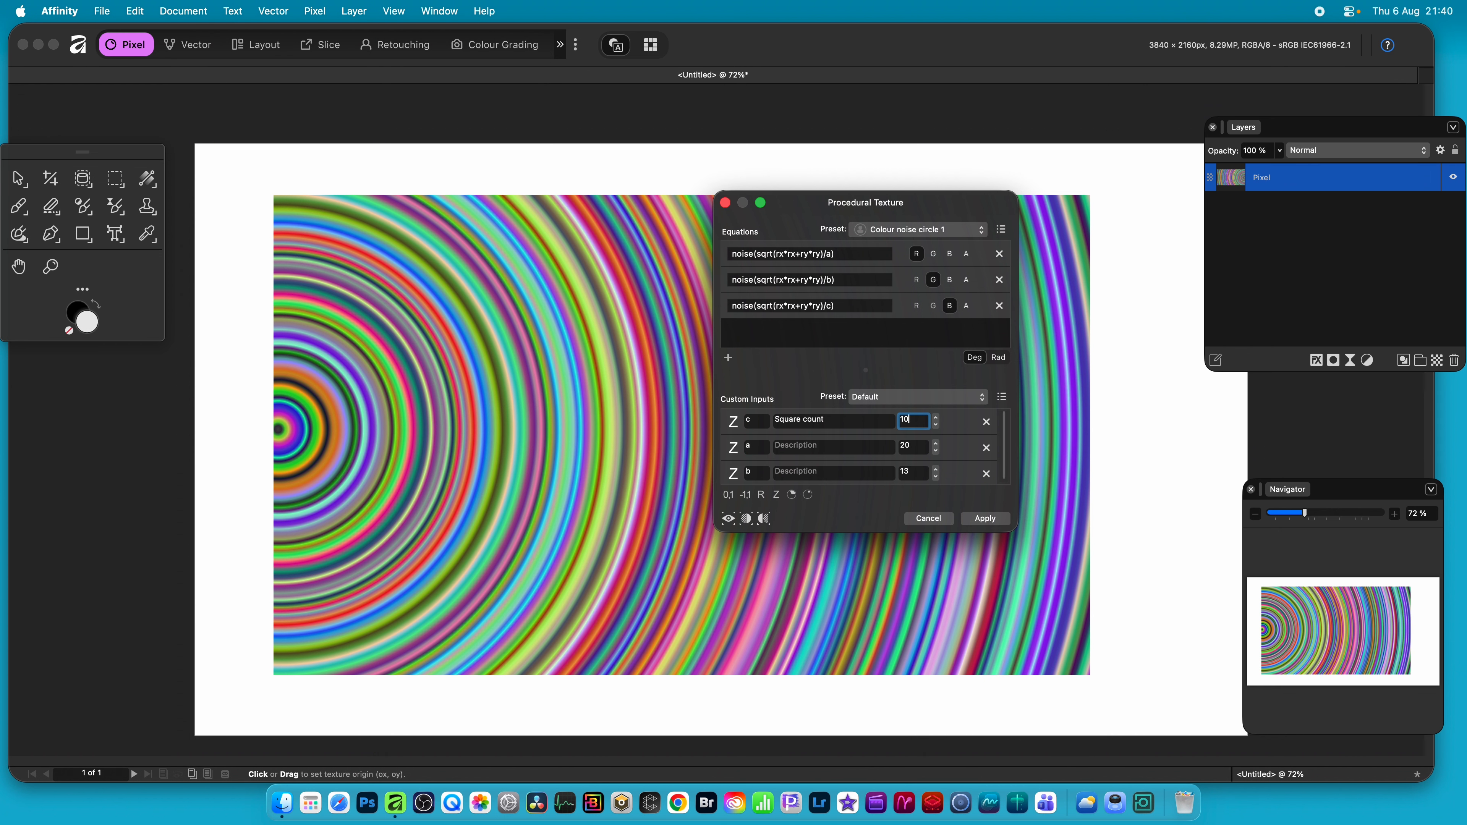
{"action": "key", "text": "Return"}
Step: Set the second texture's custom input a to 10 and input b to 7
{"action": "left_click", "coordinate": [910, 446]}
{"action": "type", "text": "10"}
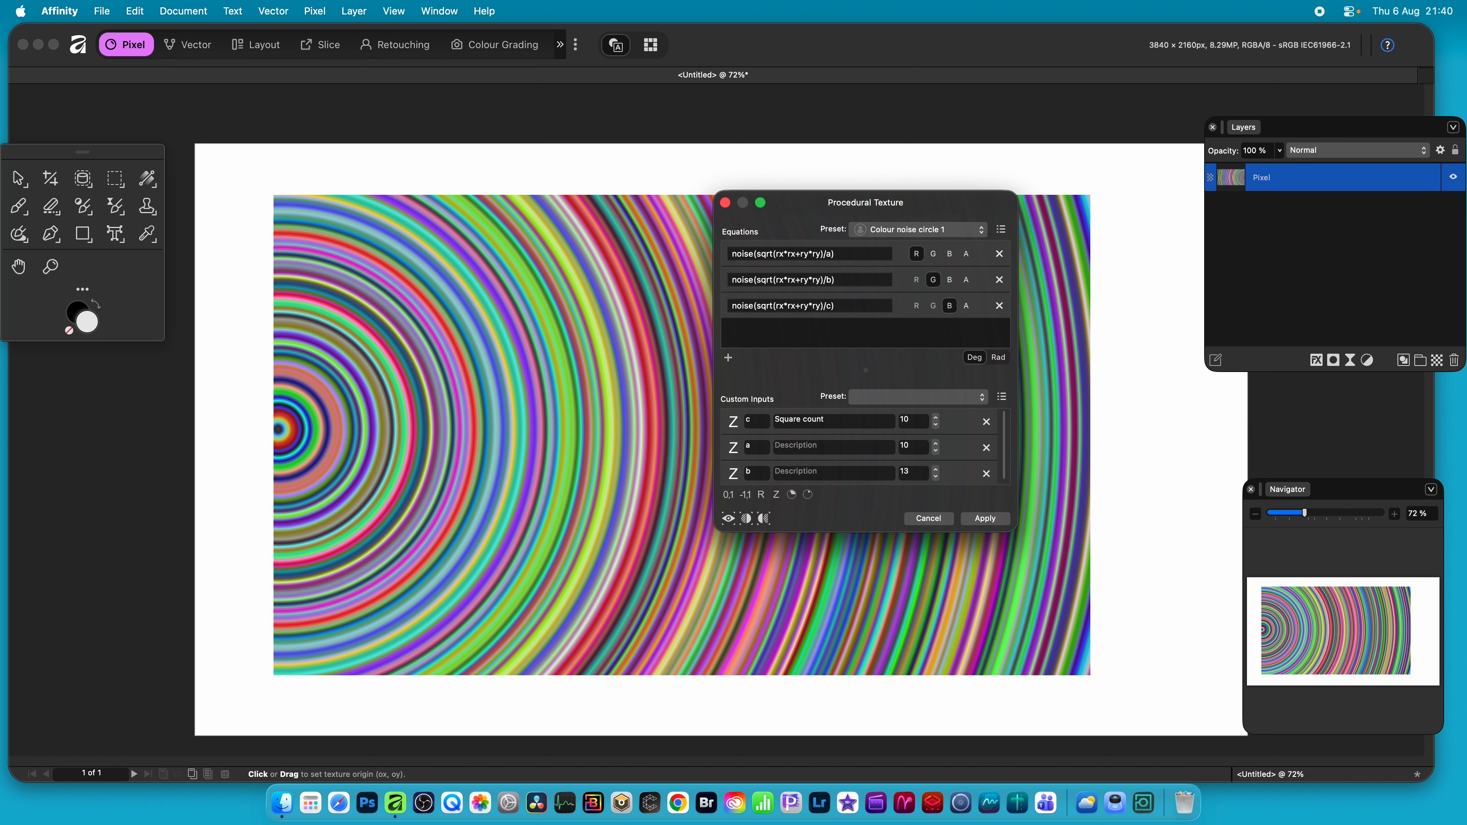
{"action": "key", "text": "Return"}
{"action": "left_click", "coordinate": [906, 472]}
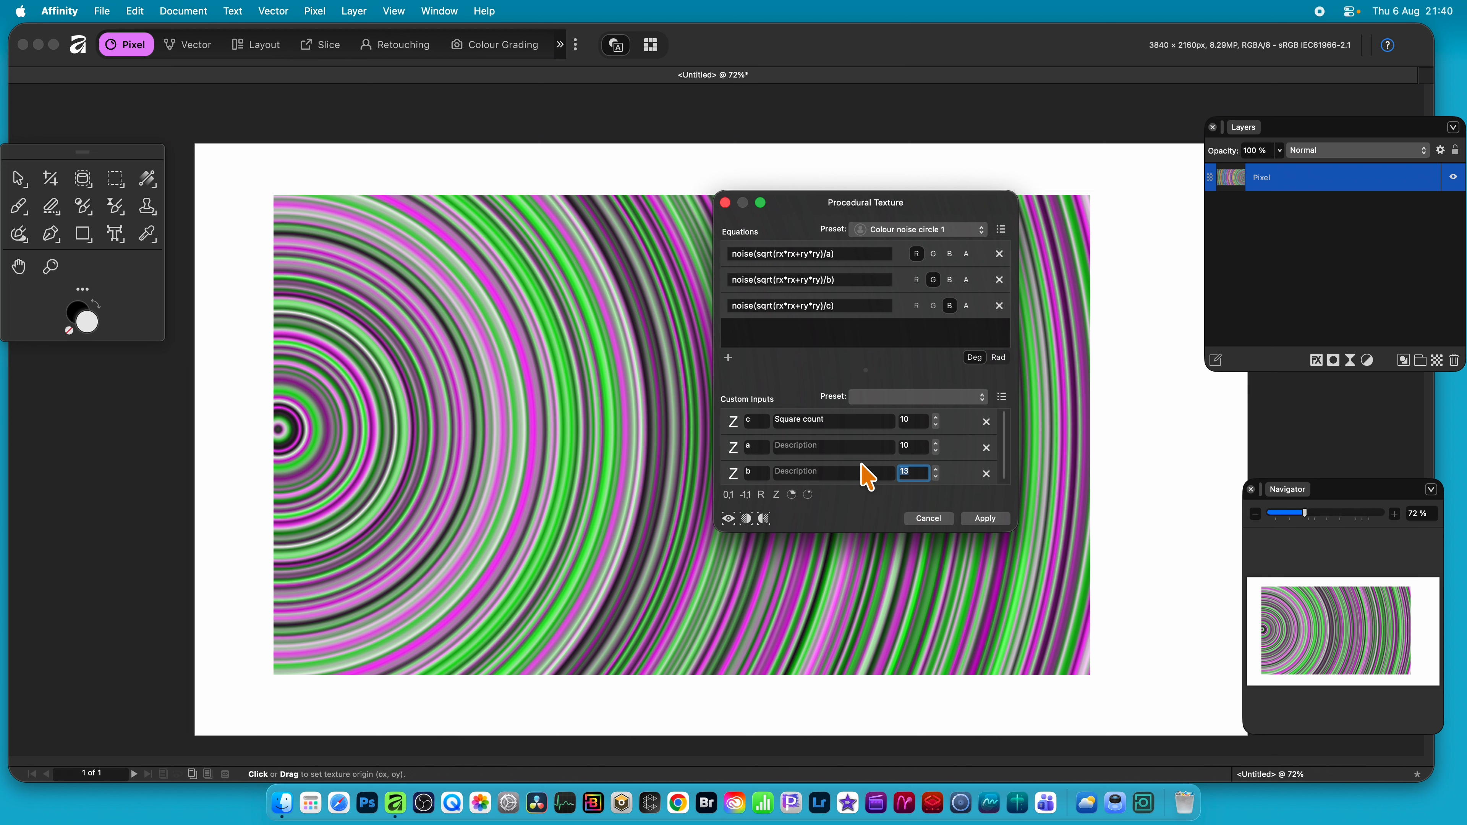
{"action": "type", "text": "7"}
{"action": "key", "text": "Return"}
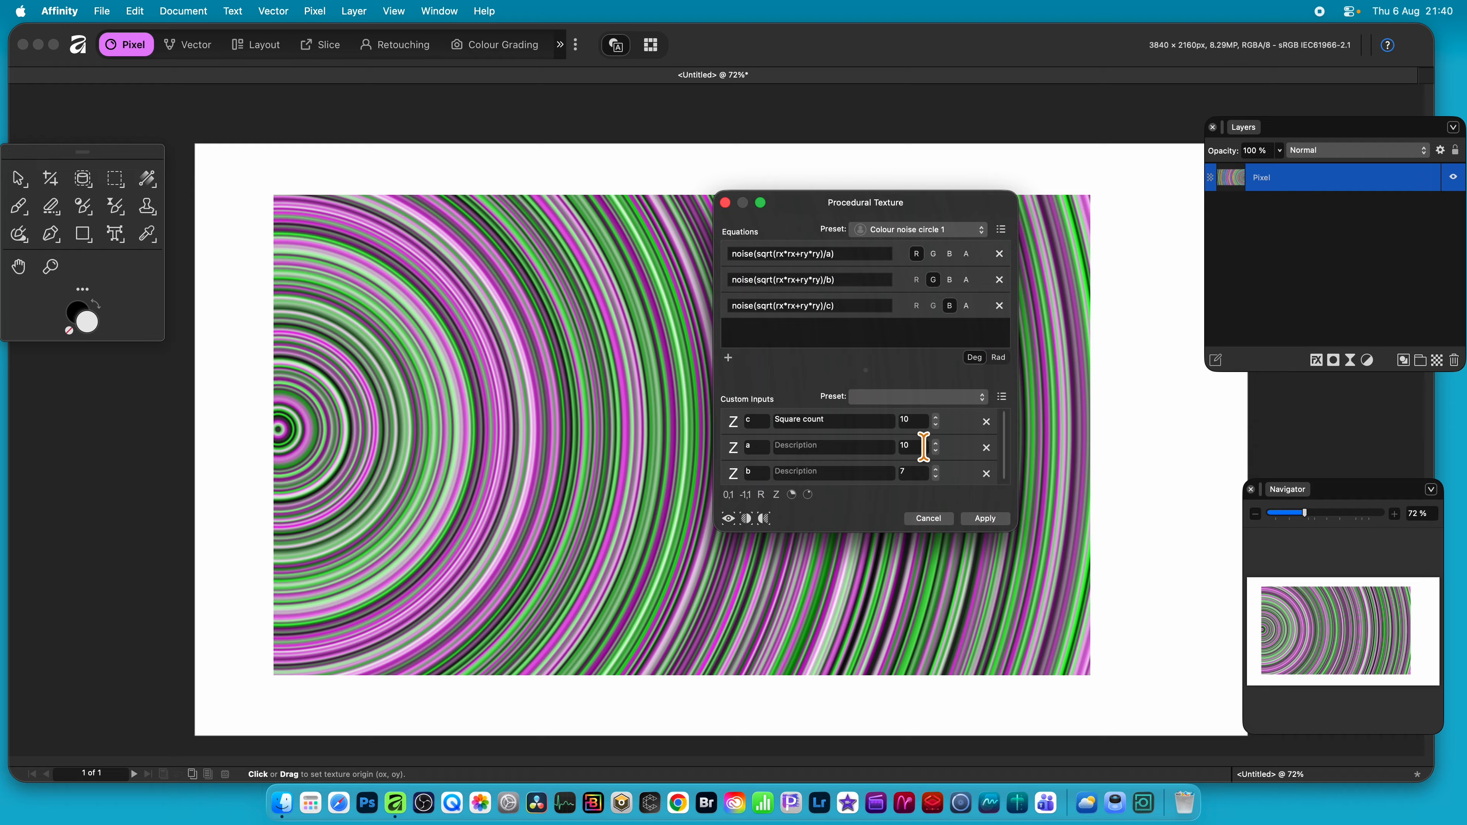
Step: Set the texture's custom input c (Square count) to 40 and apply the filter
{"action": "left_click", "coordinate": [914, 419]}
{"action": "type", "text": "40"}
{"action": "key", "text": "Return"}
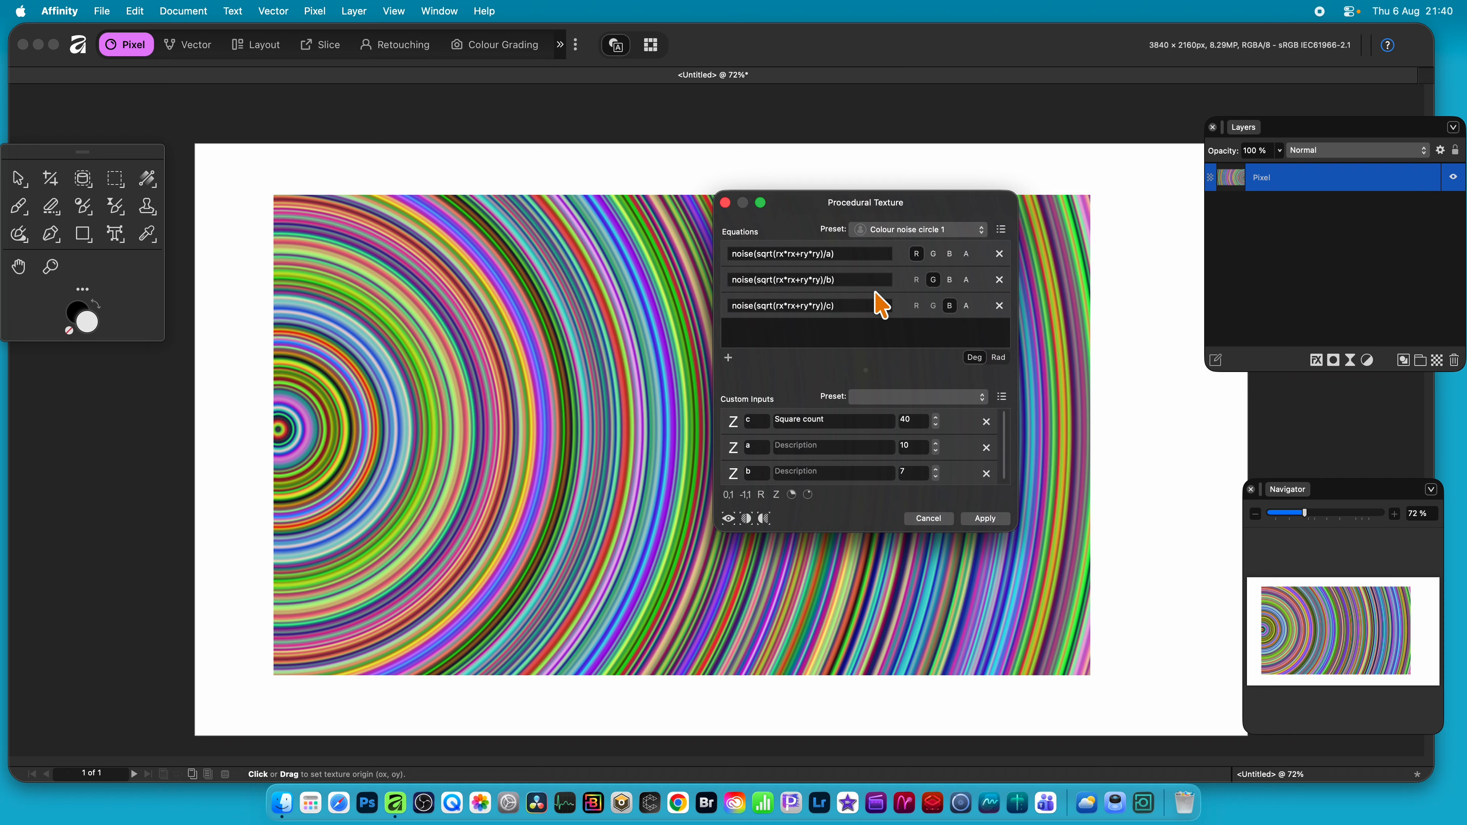
{"action": "left_click", "coordinate": [991, 518]}
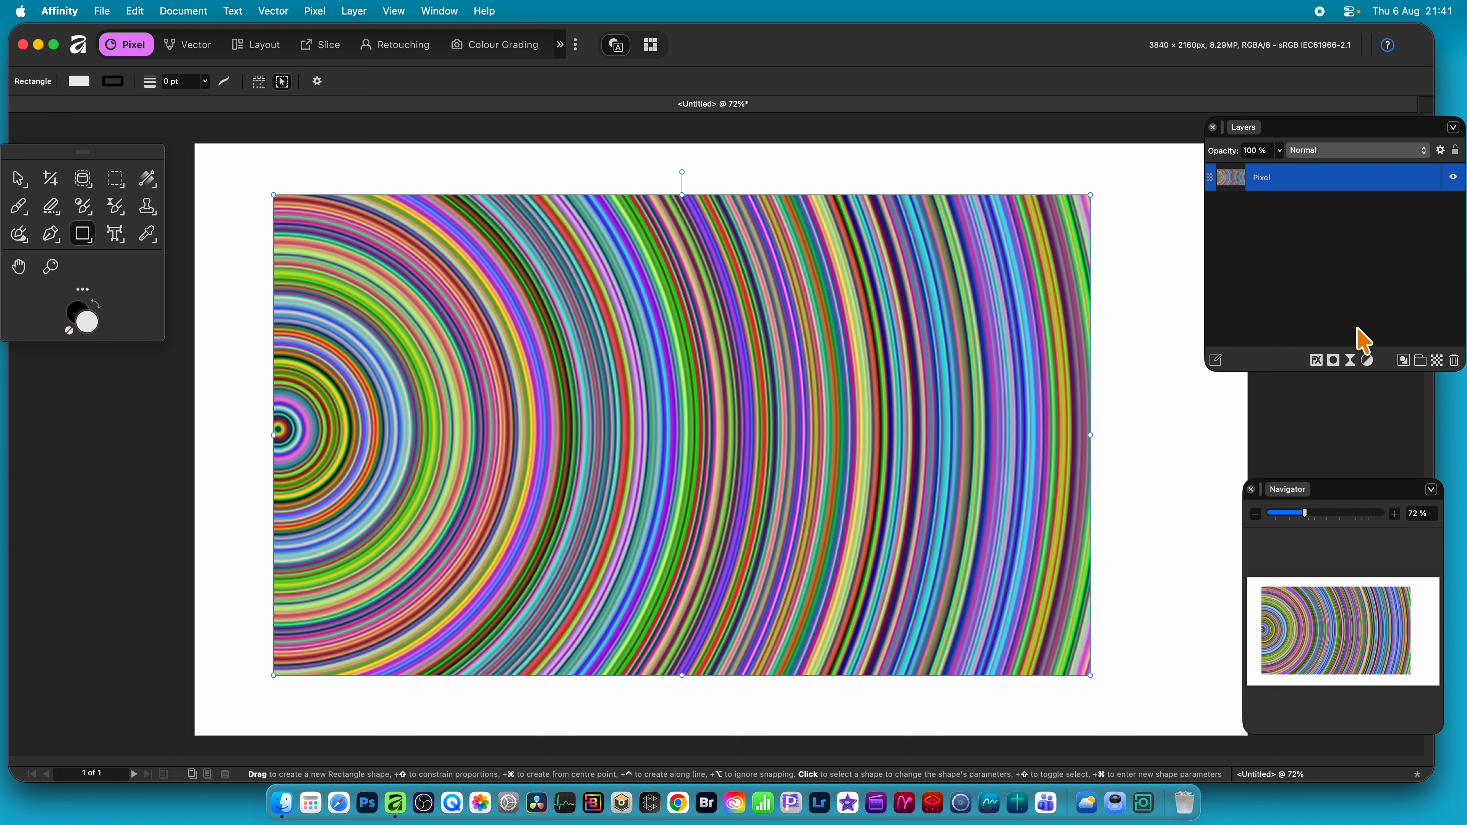
Step: Fade the applied procedural texture to 1% using the Lighten blend mode
{"action": "left_click", "coordinate": [315, 11]}
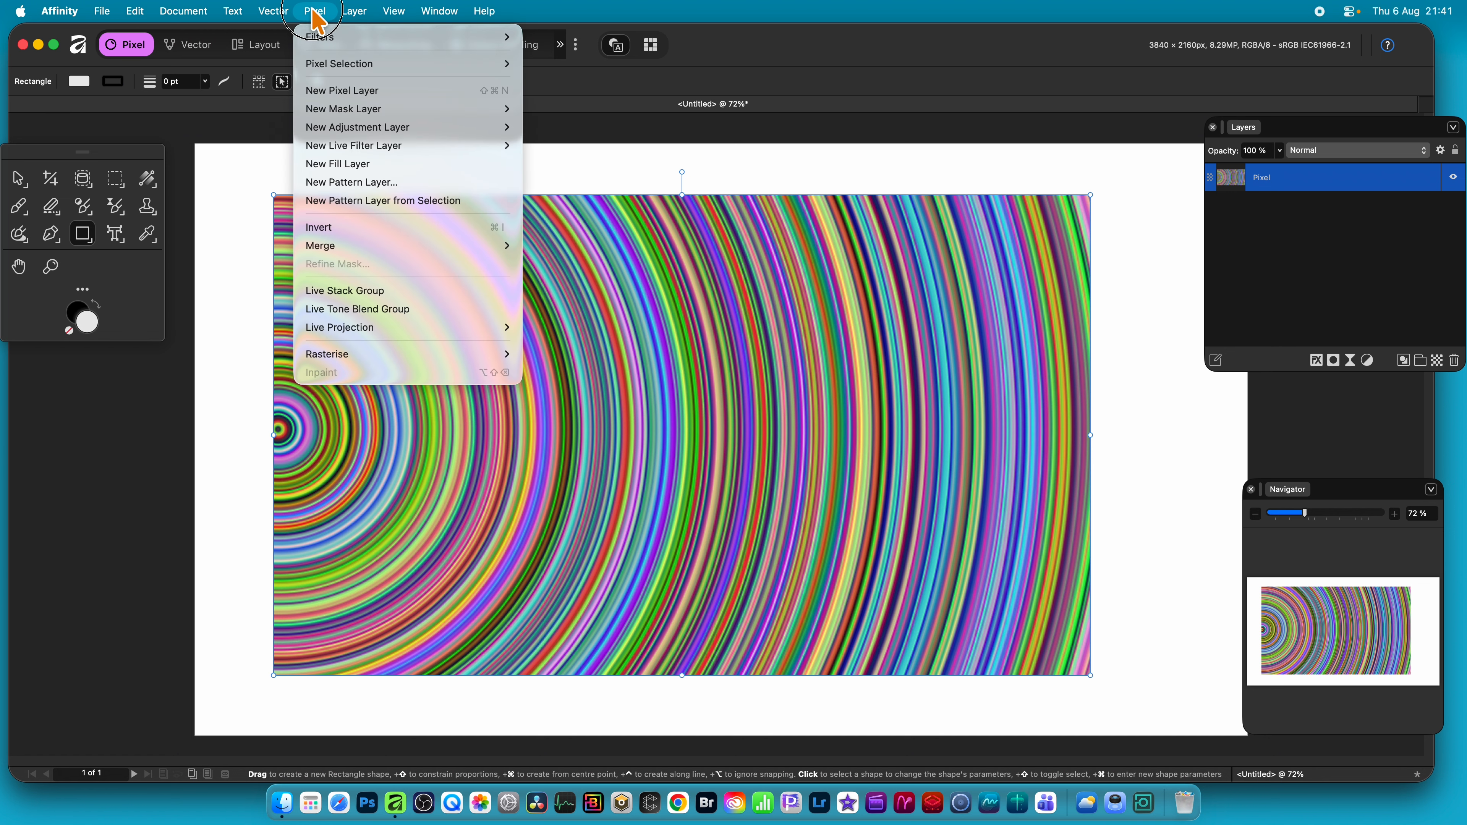
{"action": "mouse_move", "coordinate": [321, 37]}
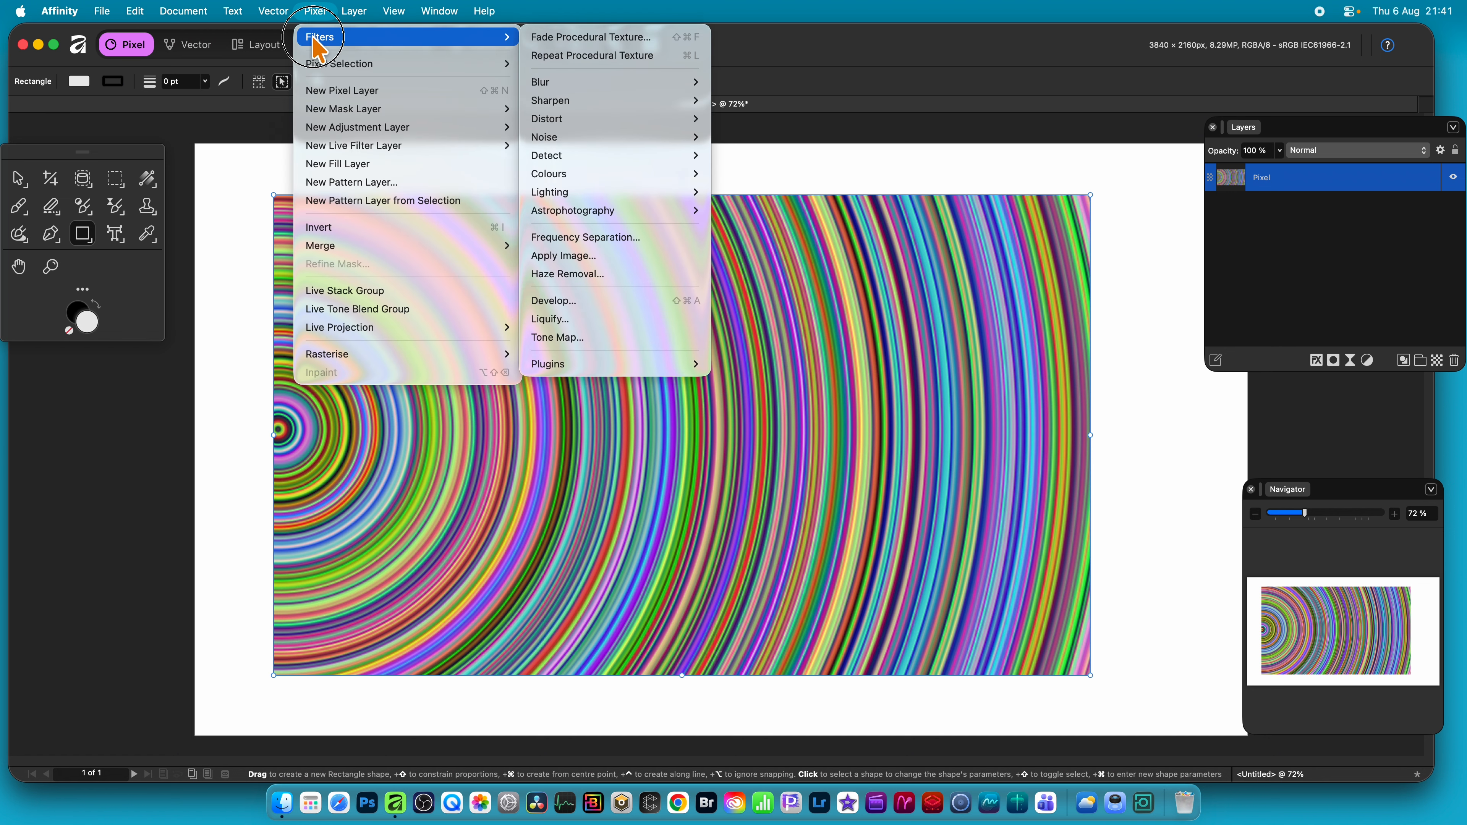
{"action": "left_click", "coordinate": [617, 43]}
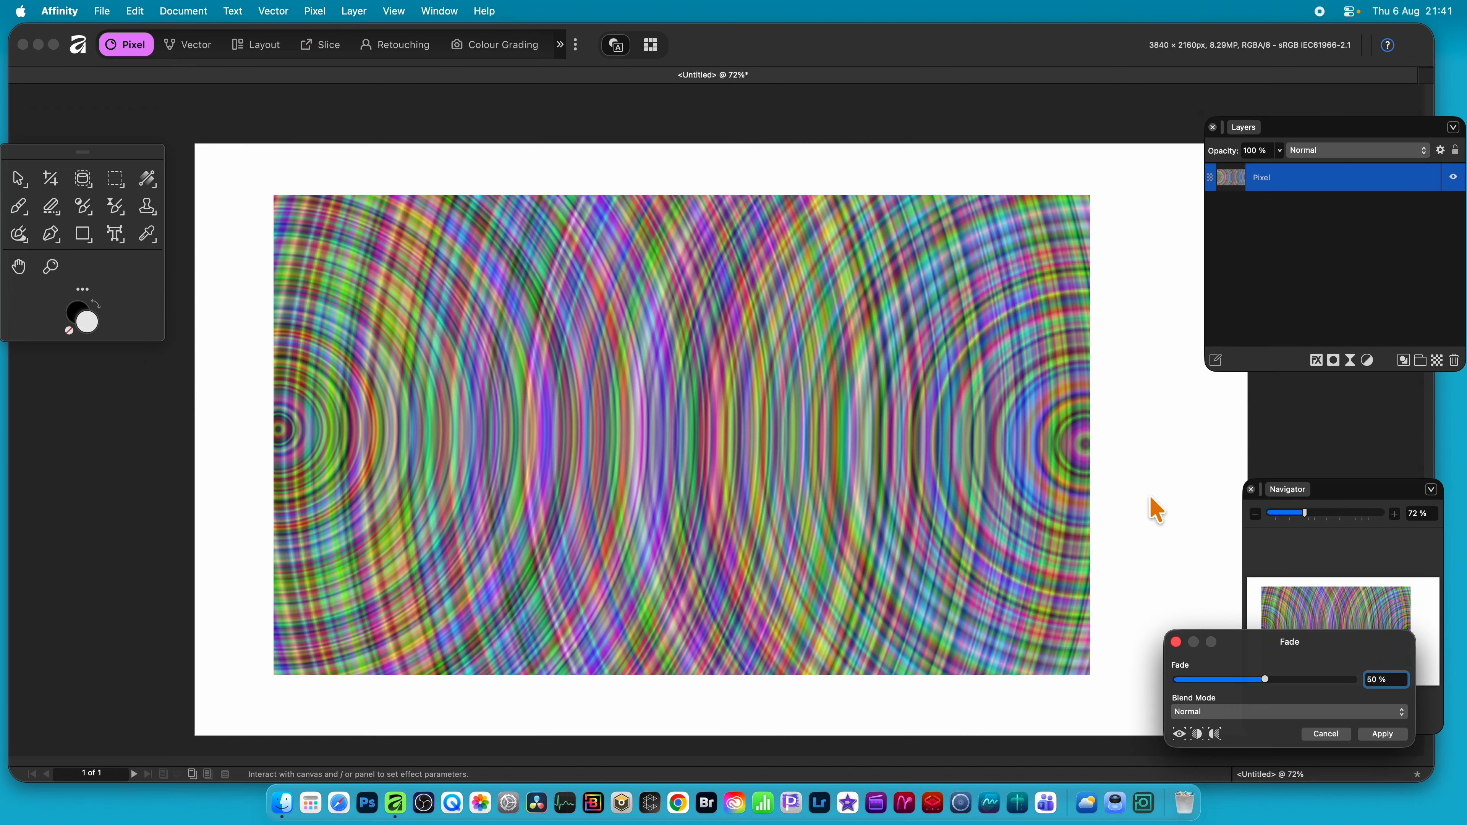
{"action": "left_click_drag", "start_coordinate": [1255, 641], "coordinate": [822, 277]}
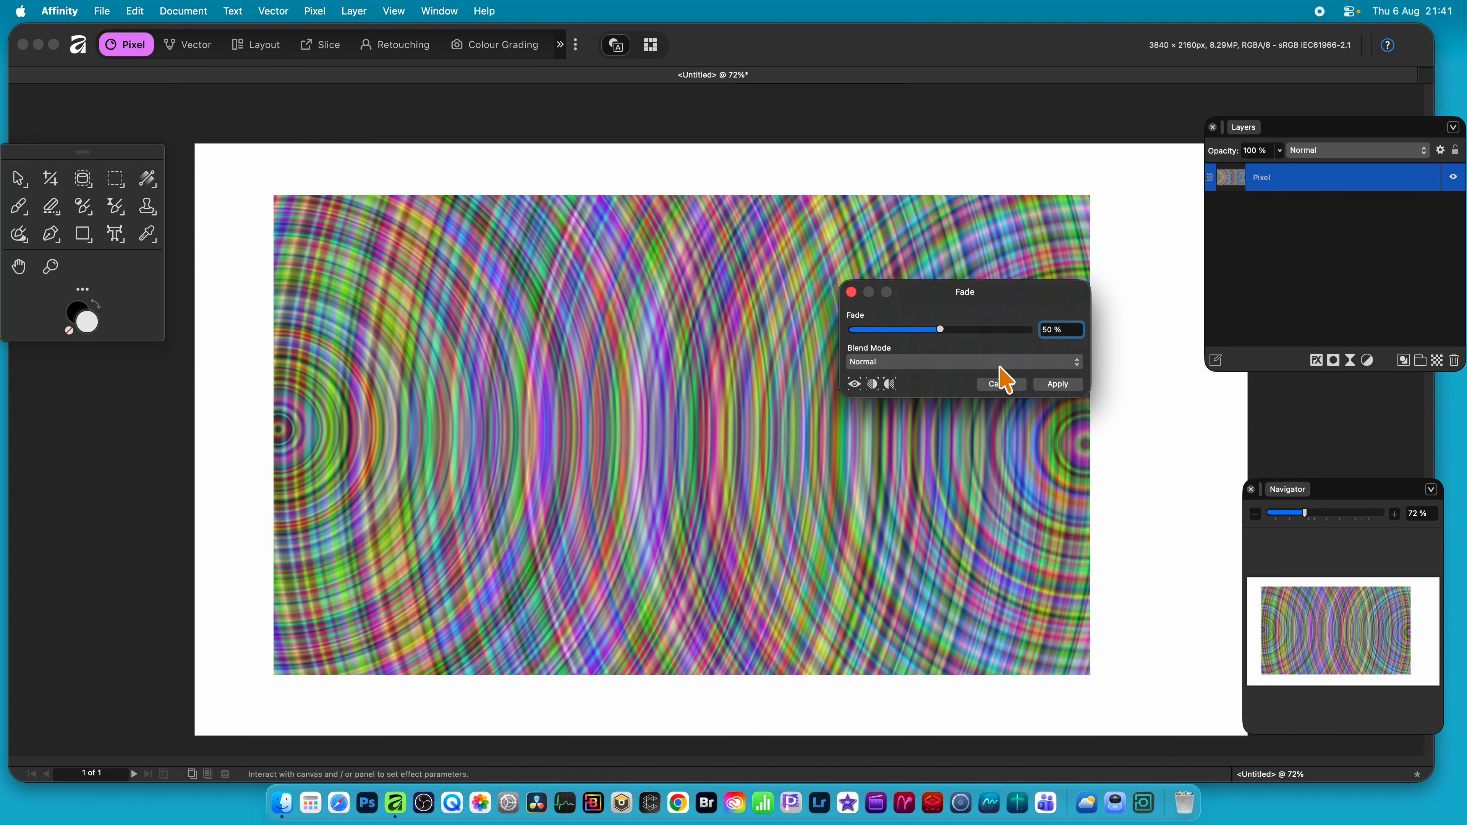
{"action": "left_click_drag", "start_coordinate": [940, 329], "coordinate": [856, 335]}
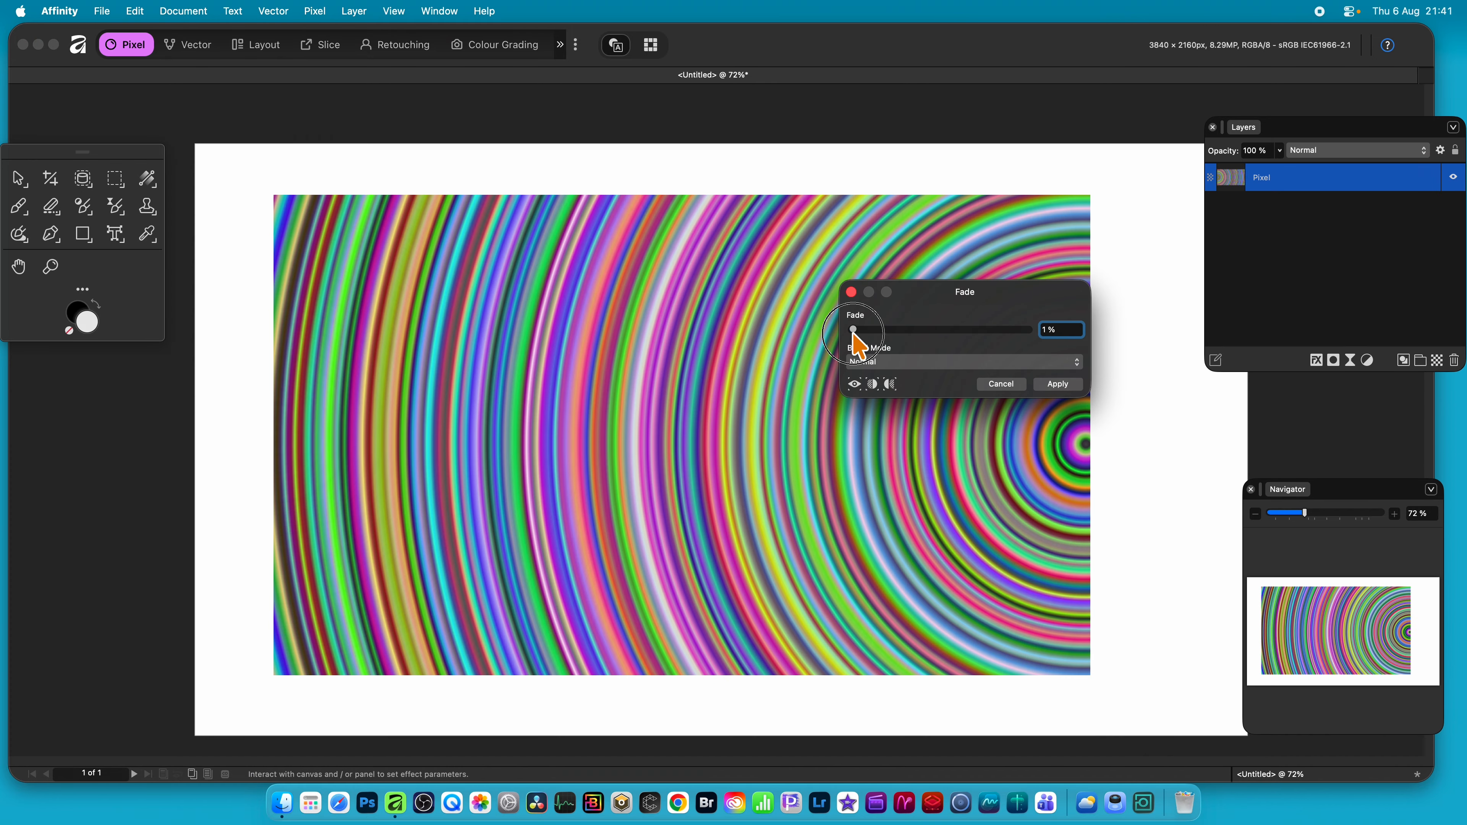
{"action": "left_click", "coordinate": [907, 362]}
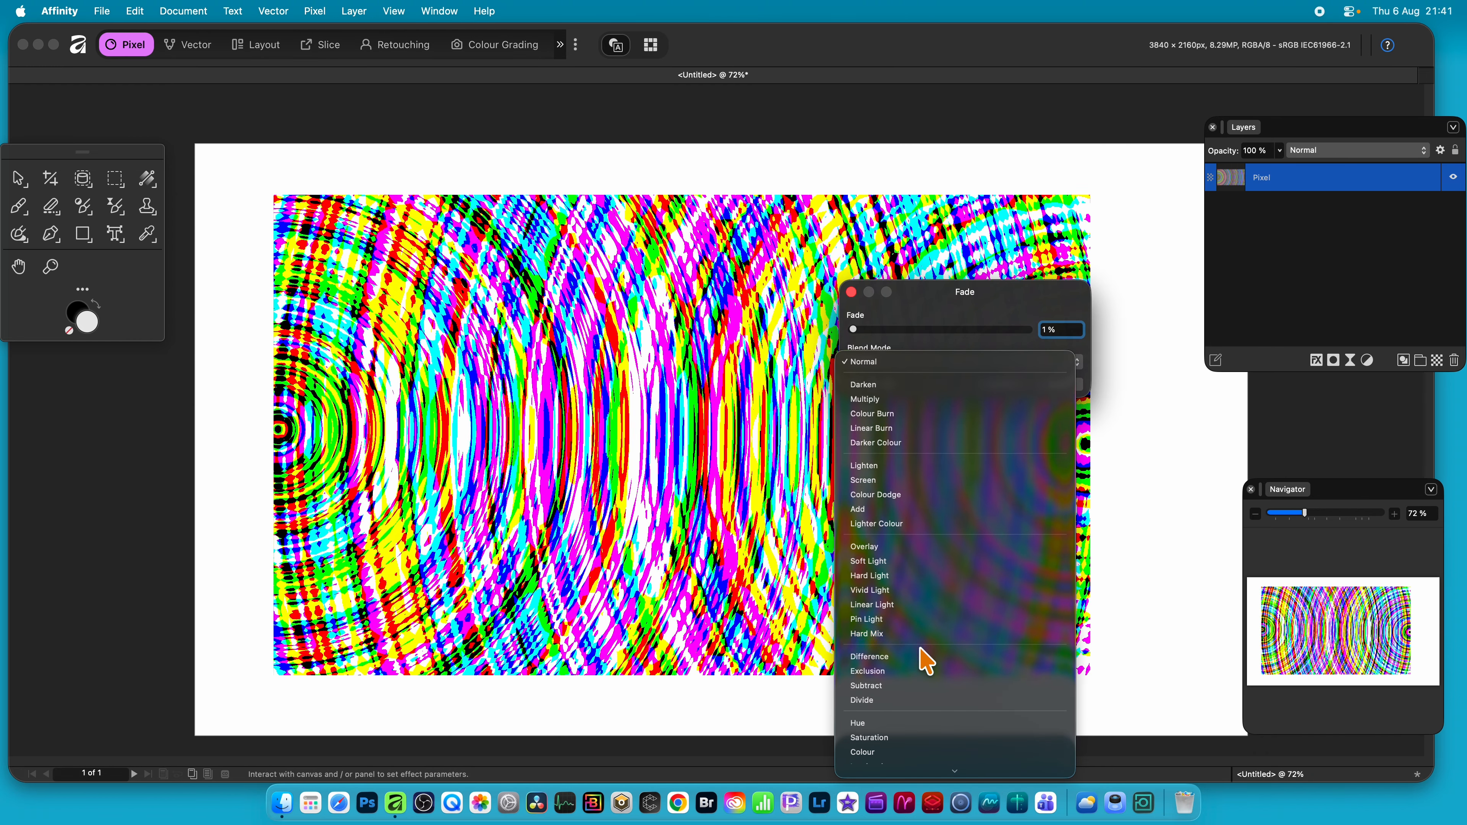
{"action": "left_click", "coordinate": [898, 469]}
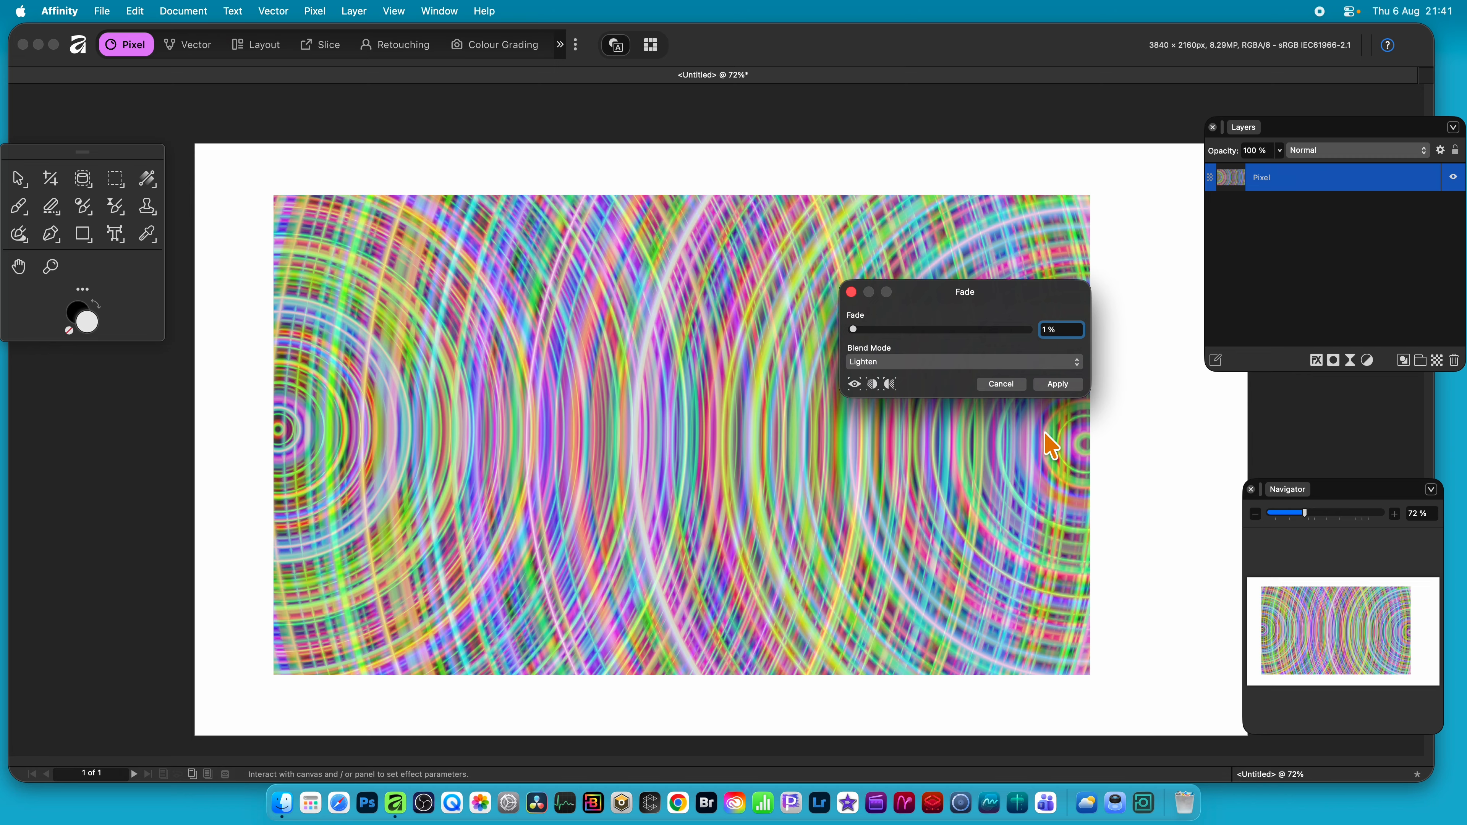
{"action": "left_click", "coordinate": [1059, 385]}
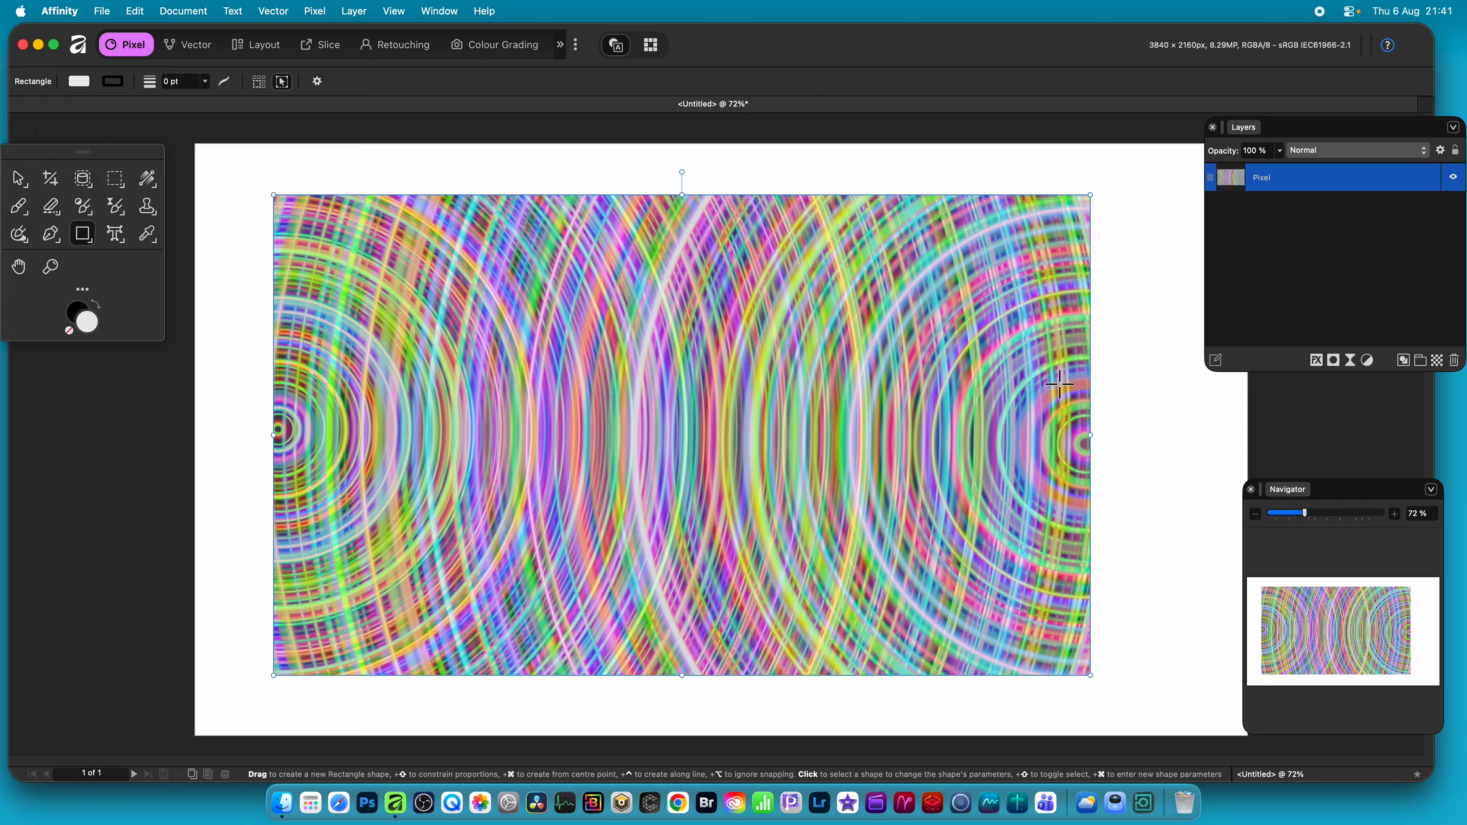
Step: Convert the pattern layer to vectors with Image Trace, using Edge Threshold 93% and Curve Fitting Tolerance 14%
{"action": "left_click", "coordinate": [282, 11]}
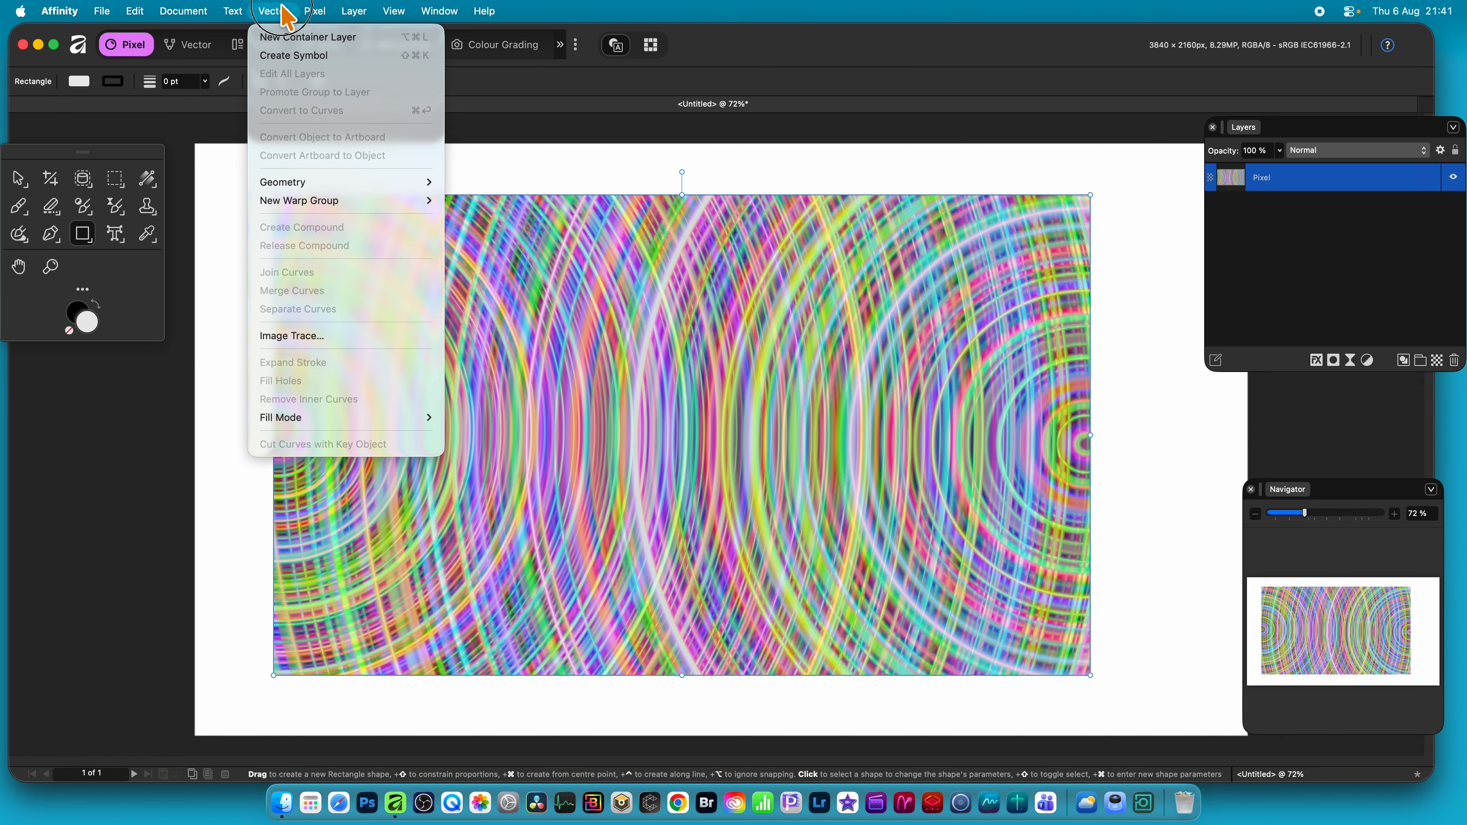
{"action": "left_click", "coordinate": [318, 336]}
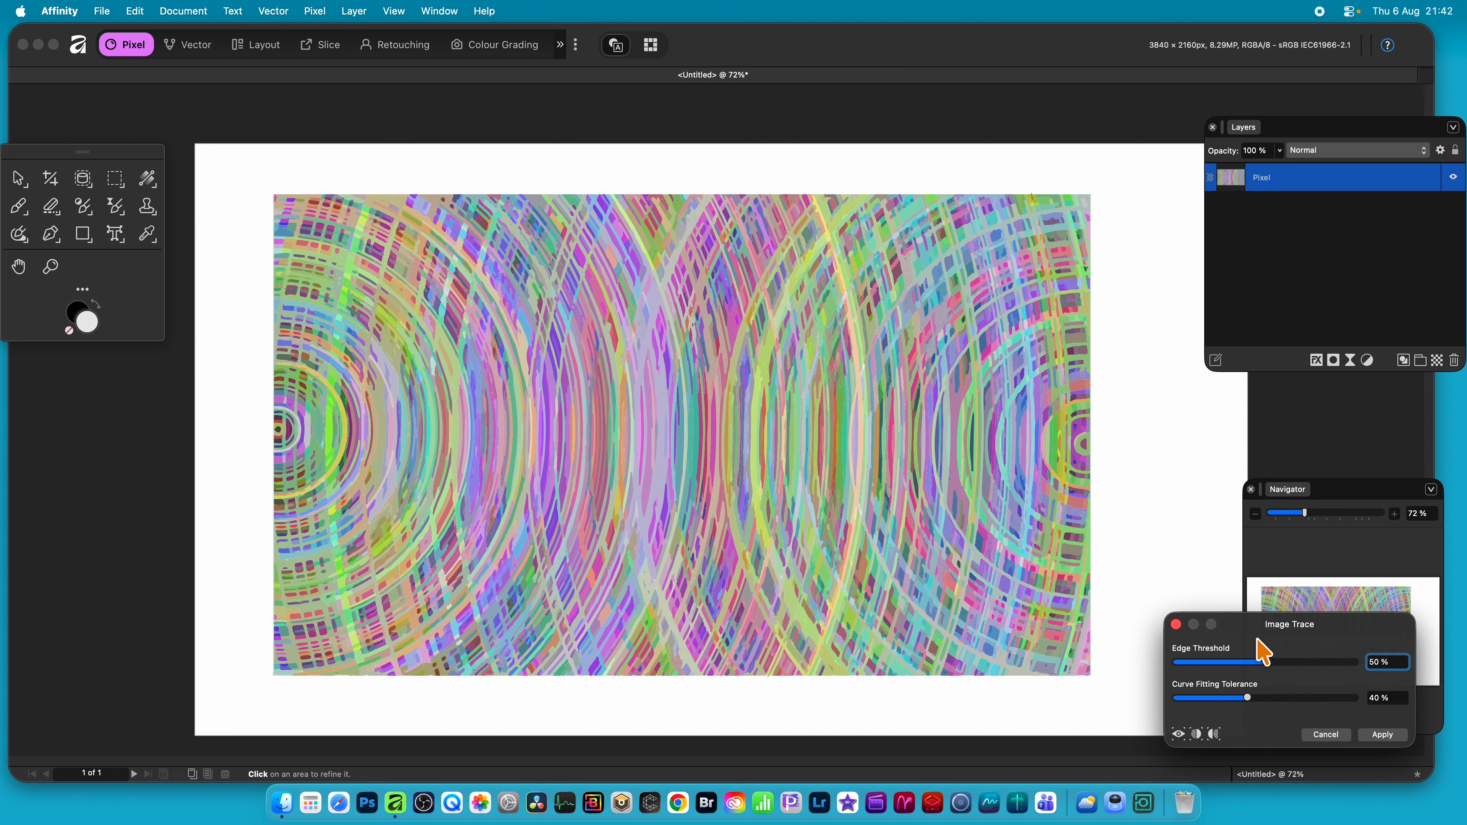
{"action": "left_click", "coordinate": [1279, 633]}
{"action": "left_click_drag", "start_coordinate": [1279, 632], "coordinate": [839, 328]}
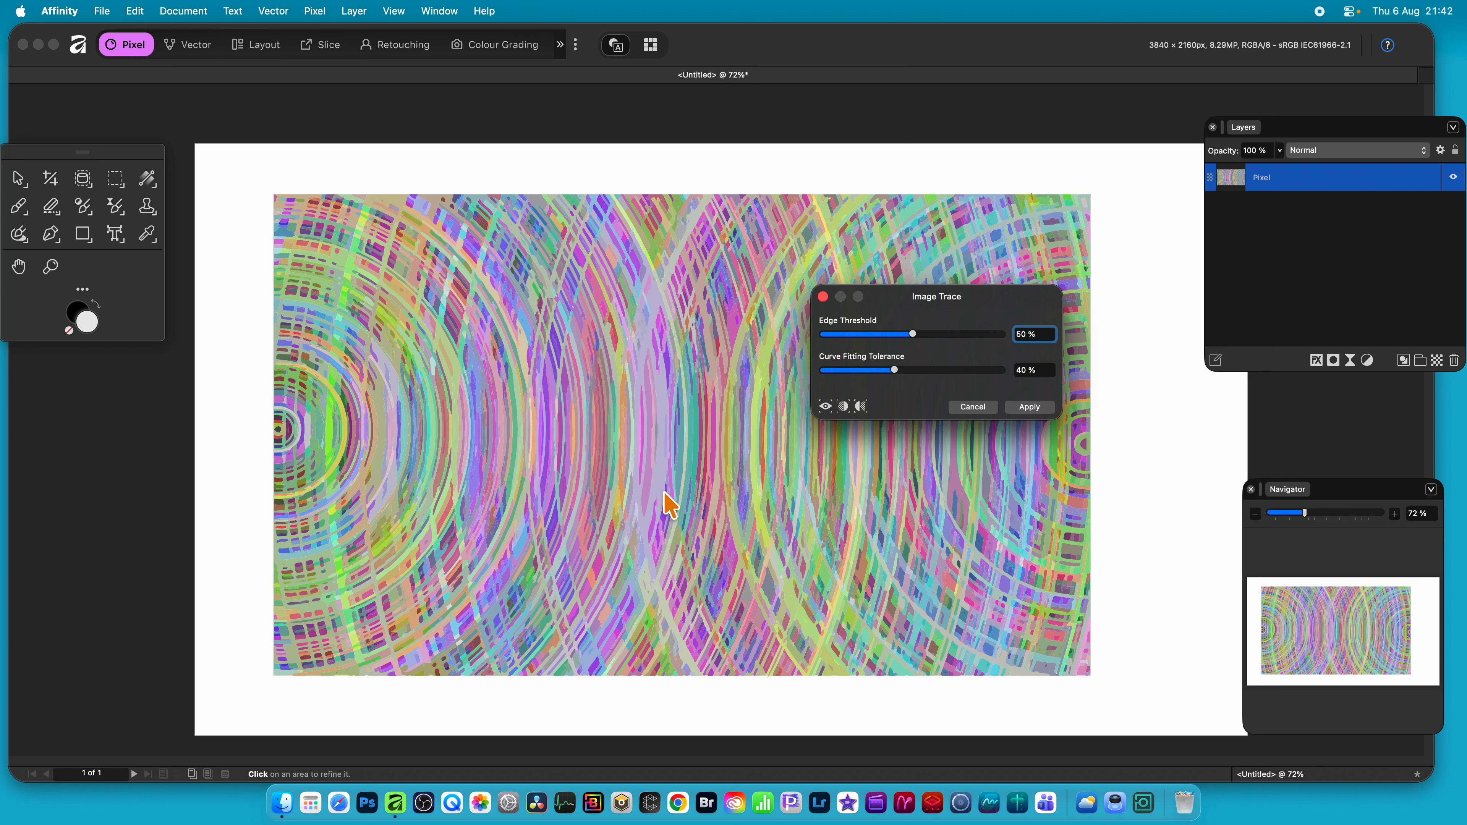
{"action": "left_click", "coordinate": [833, 334]}
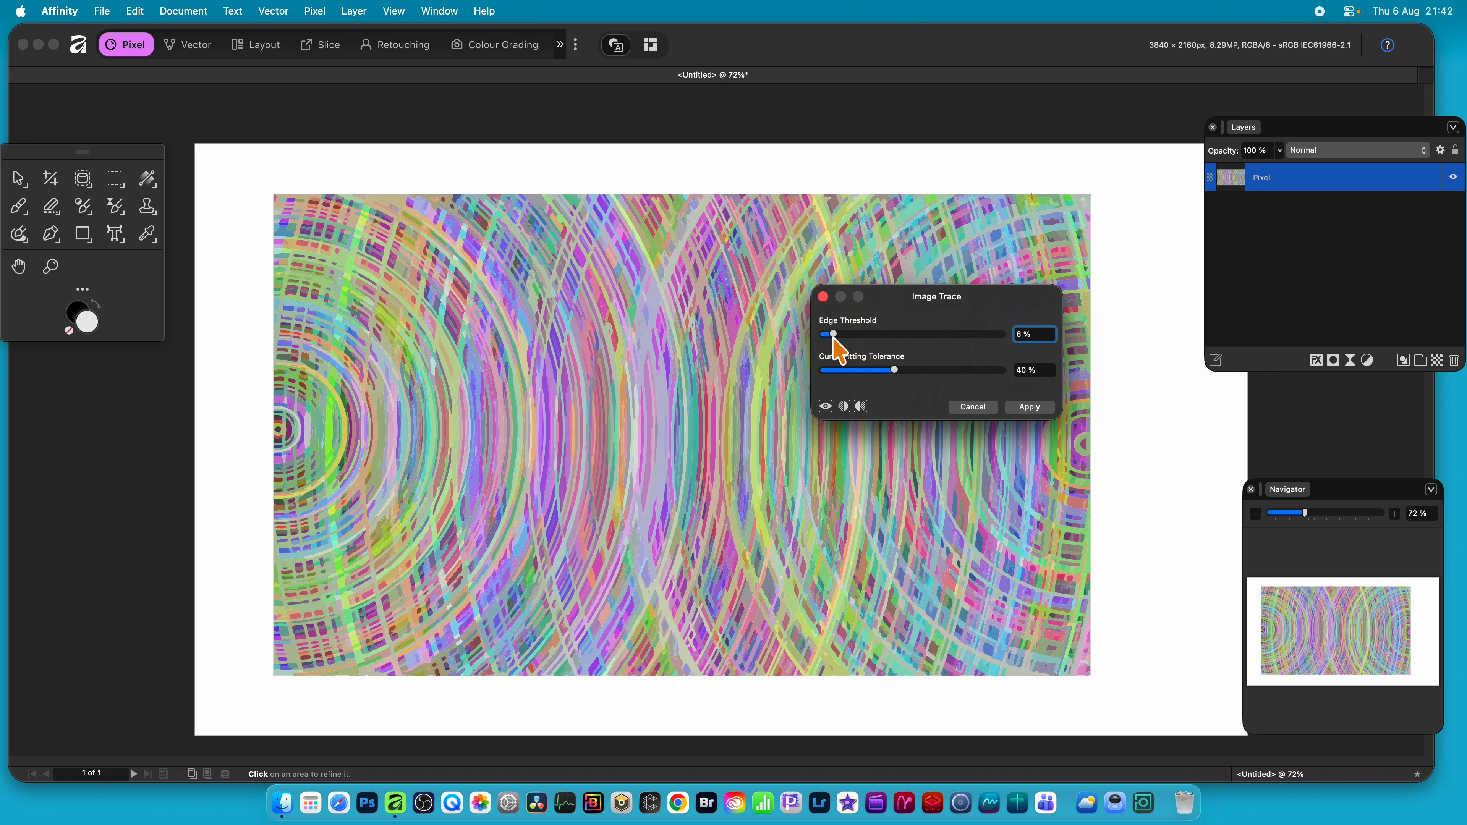
{"action": "left_click", "coordinate": [990, 335]}
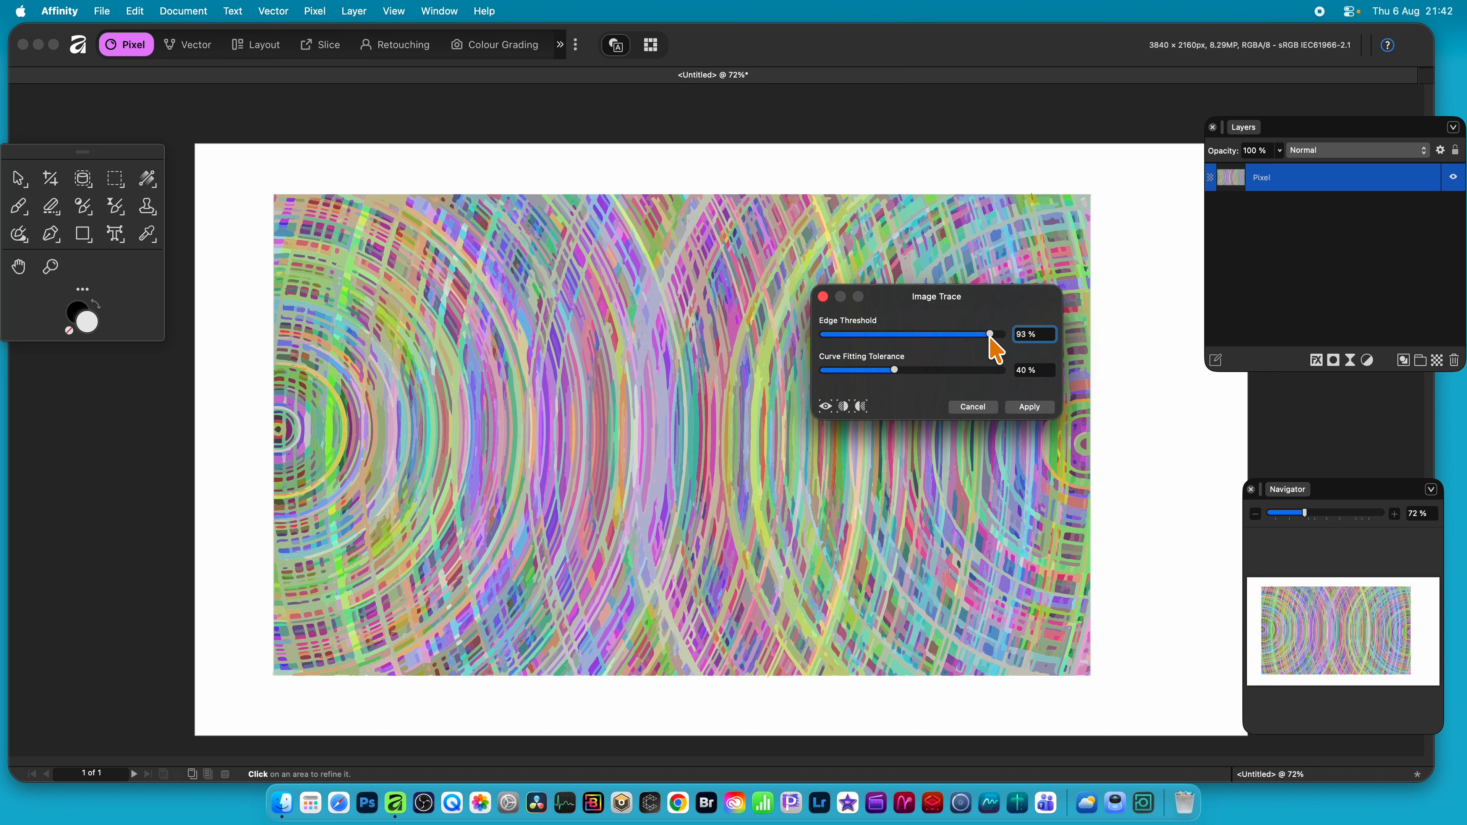
{"action": "left_click", "coordinate": [966, 370]}
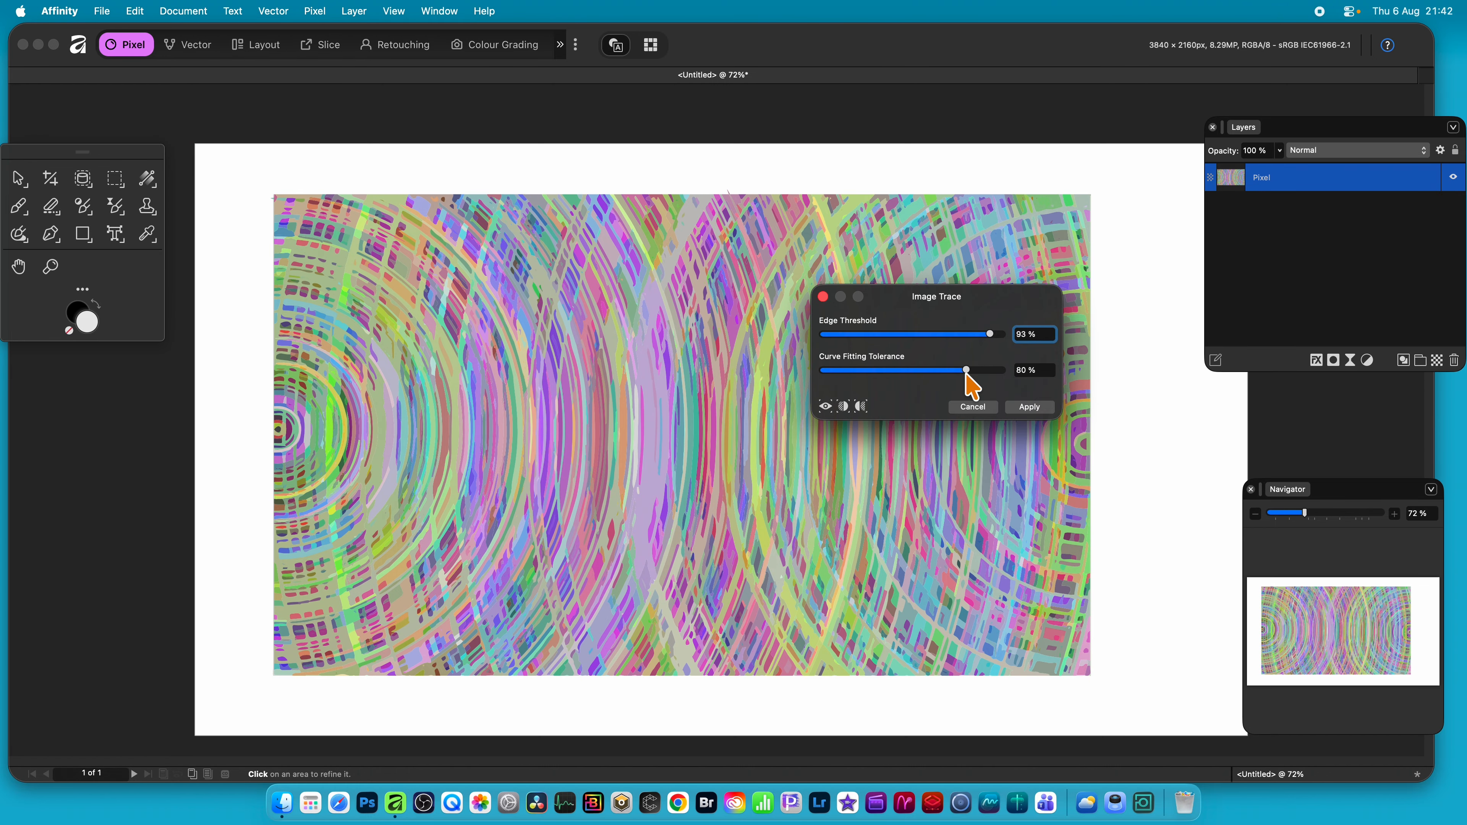
{"action": "left_click", "coordinate": [847, 370]}
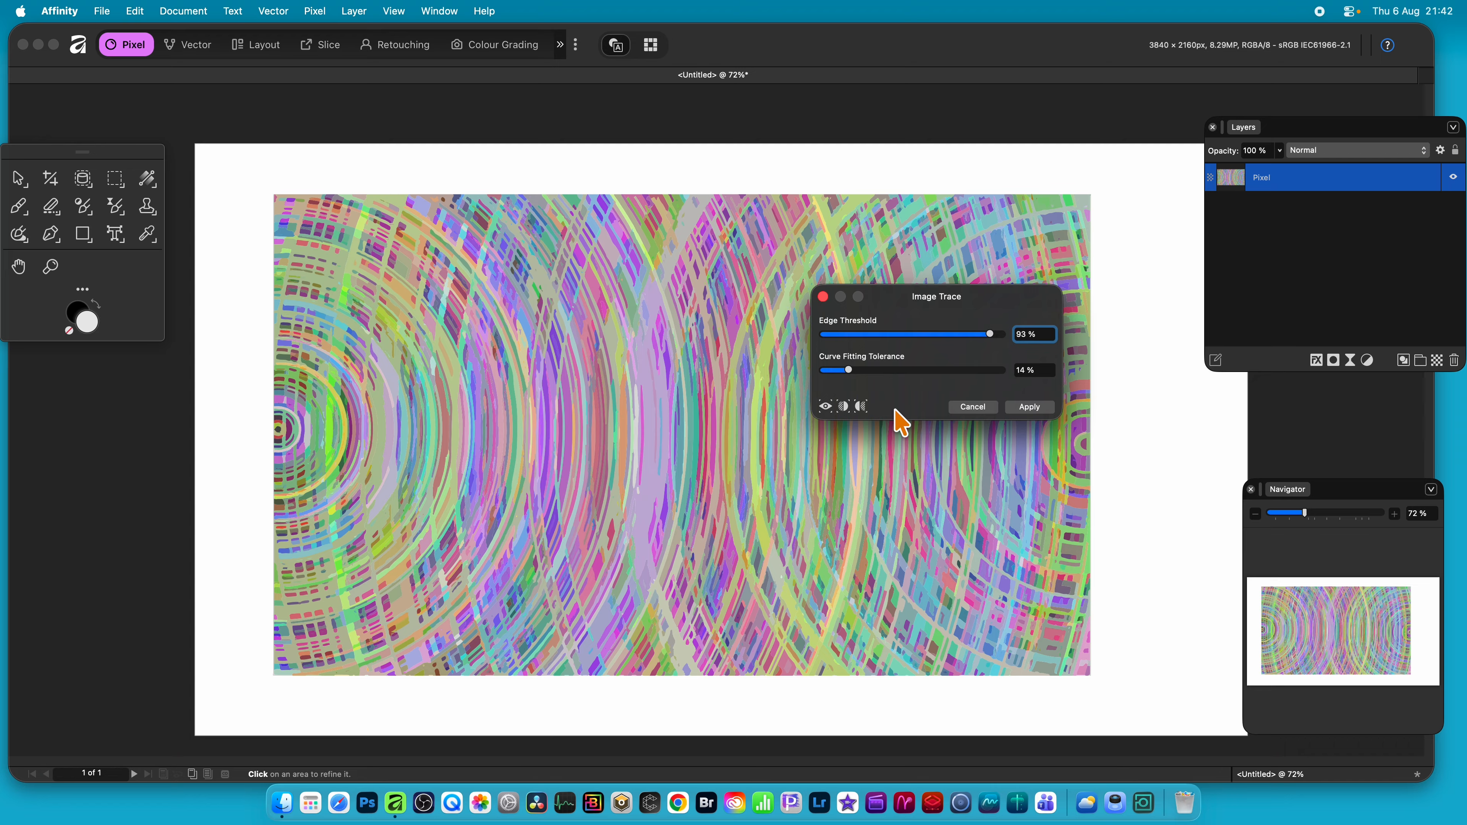
{"action": "left_click", "coordinate": [1031, 406]}
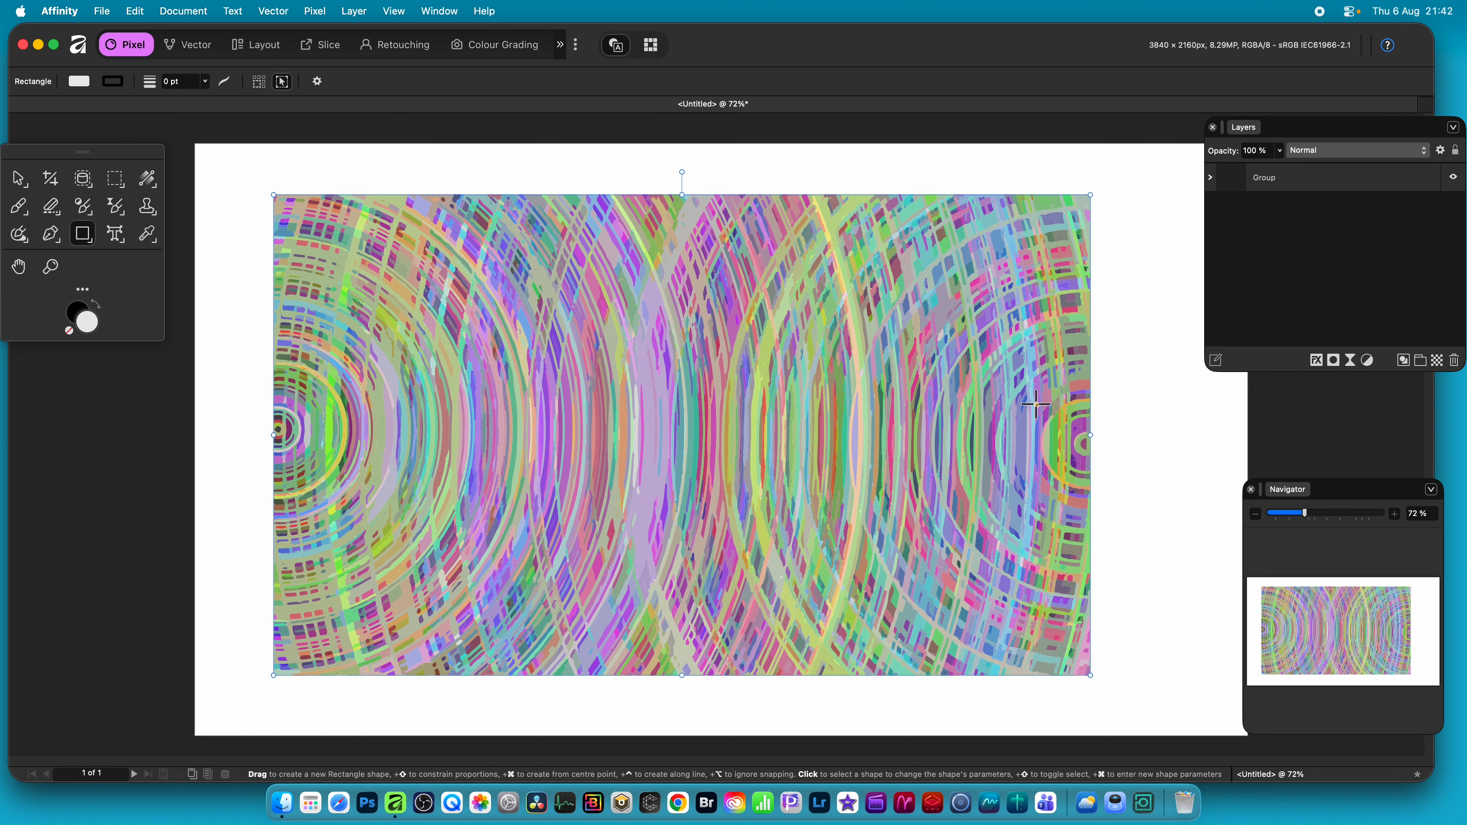
Step: Expand the traced group and select all its shapes, from the first Poly Line to the last Curve
{"action": "left_click", "coordinate": [1211, 179]}
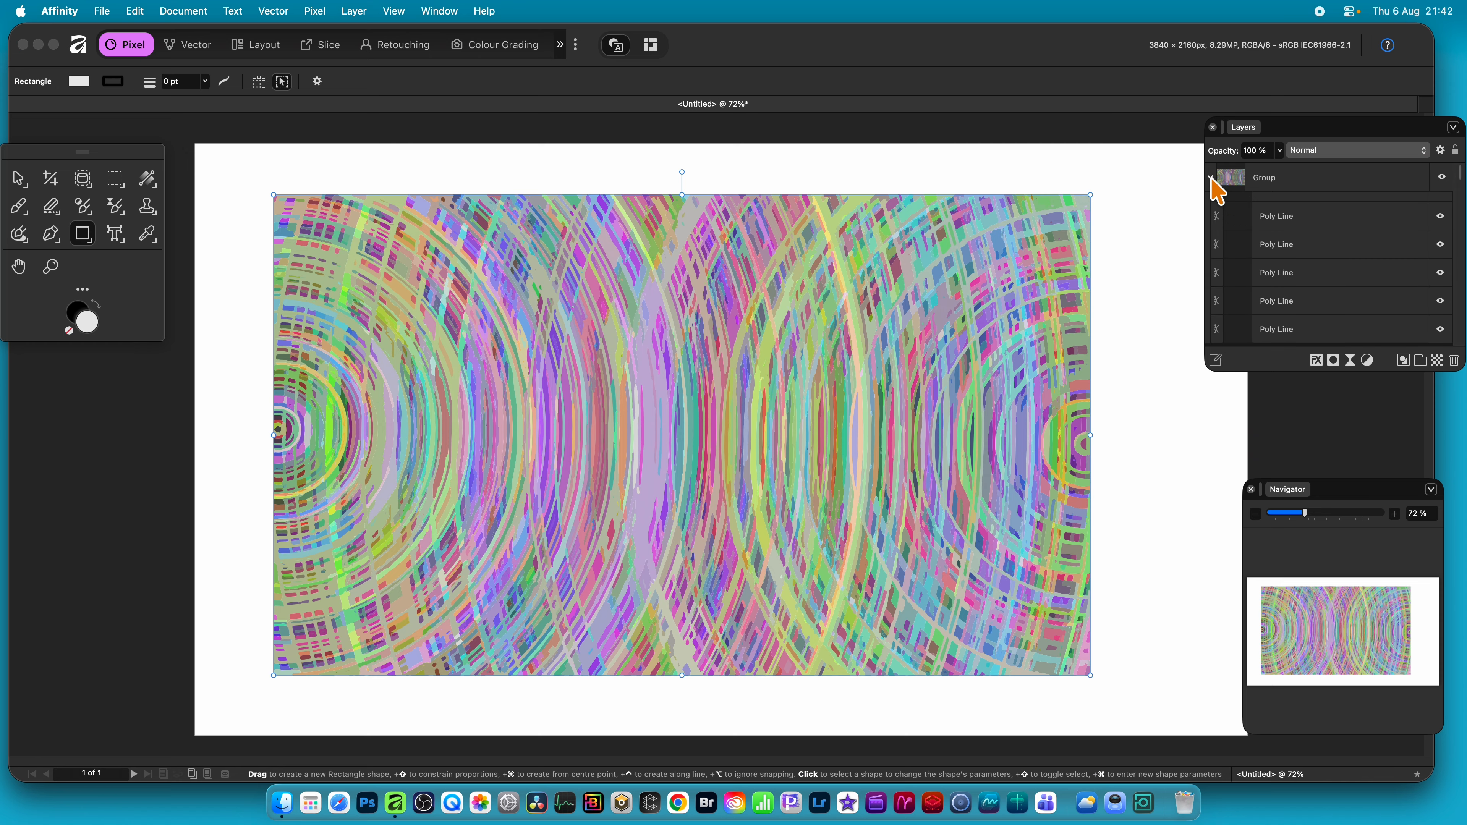
{"action": "left_click", "coordinate": [1277, 209]}
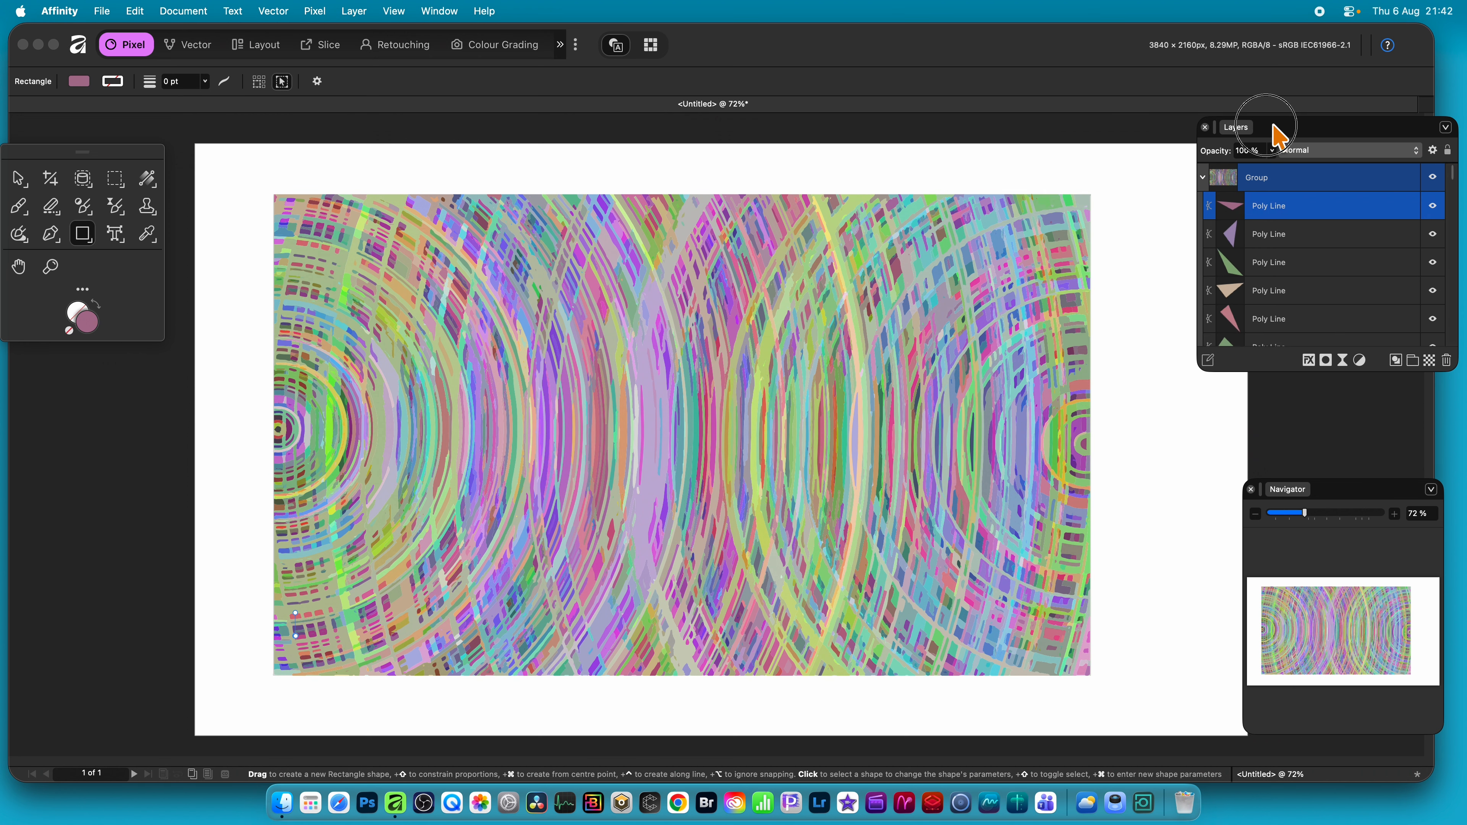
{"action": "left_click_drag", "start_coordinate": [1277, 130], "coordinate": [1057, 86]}
{"action": "left_click_drag", "start_coordinate": [1241, 129], "coordinate": [1221, 298]}
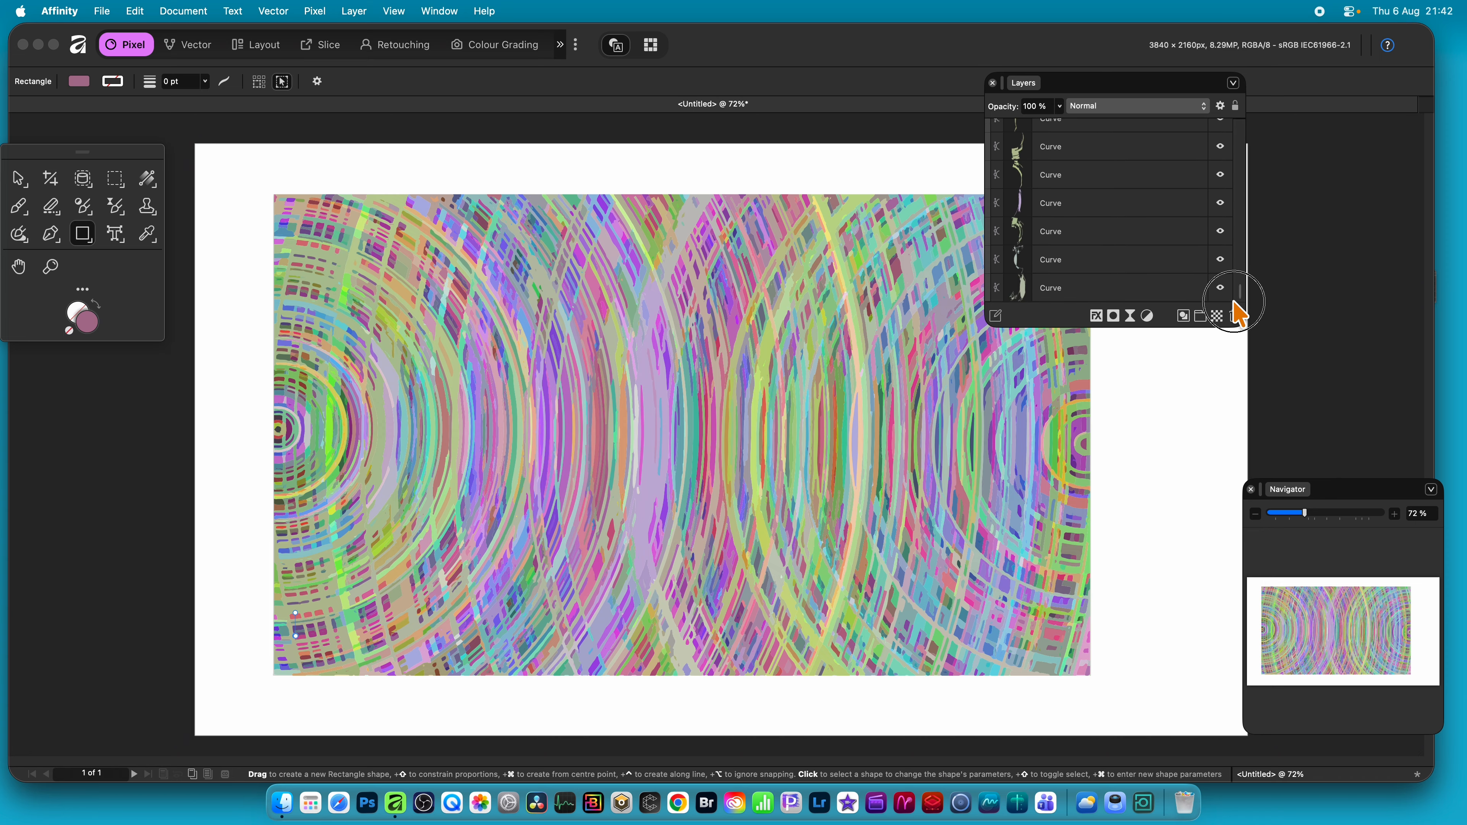
{"action": "left_click", "coordinate": [1055, 291], "text": "shift"}
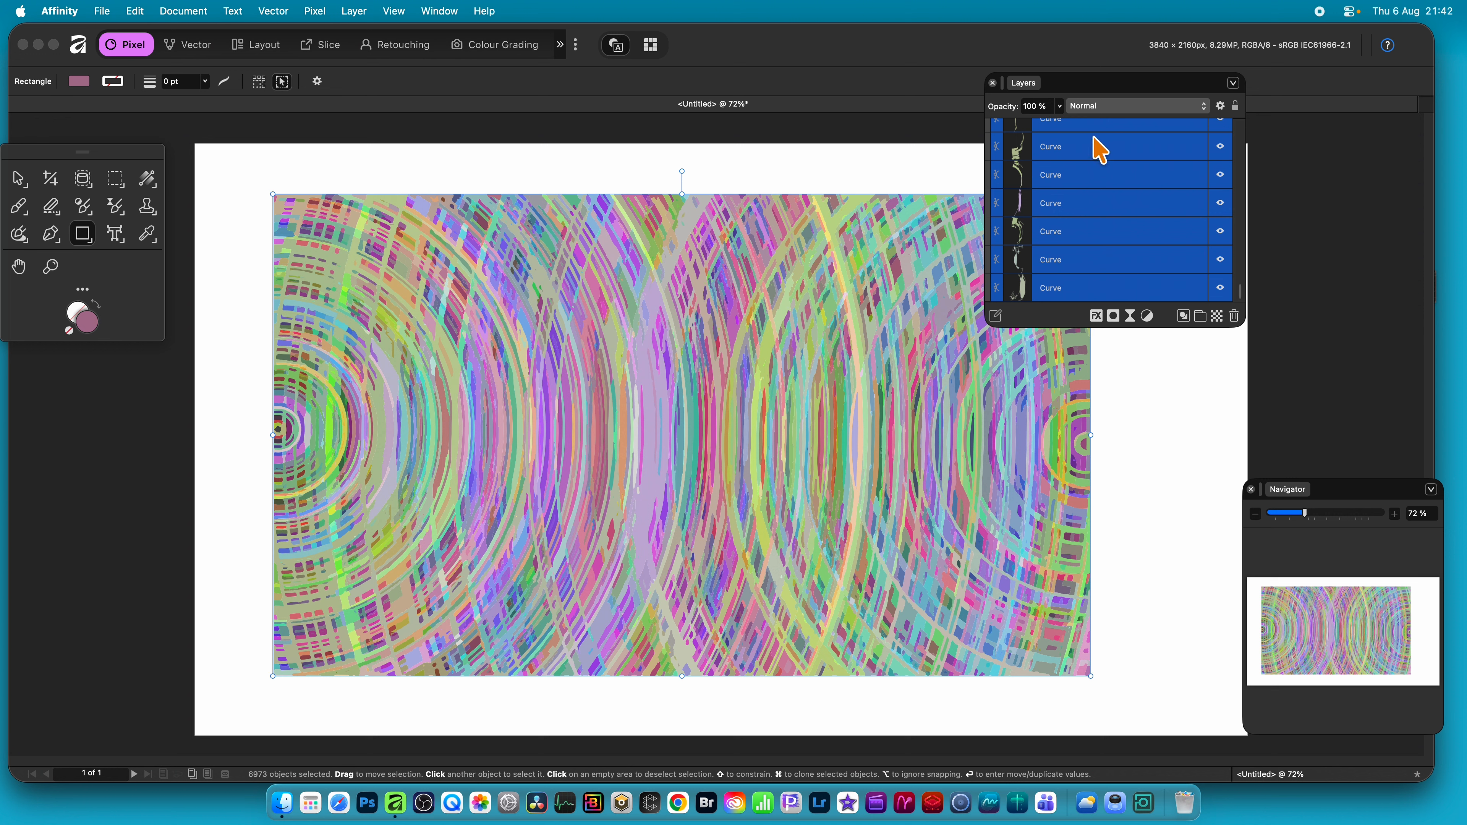
{"action": "scroll", "coordinate": [1106, 223], "scroll_direction": "down", "scroll_amount": 1}
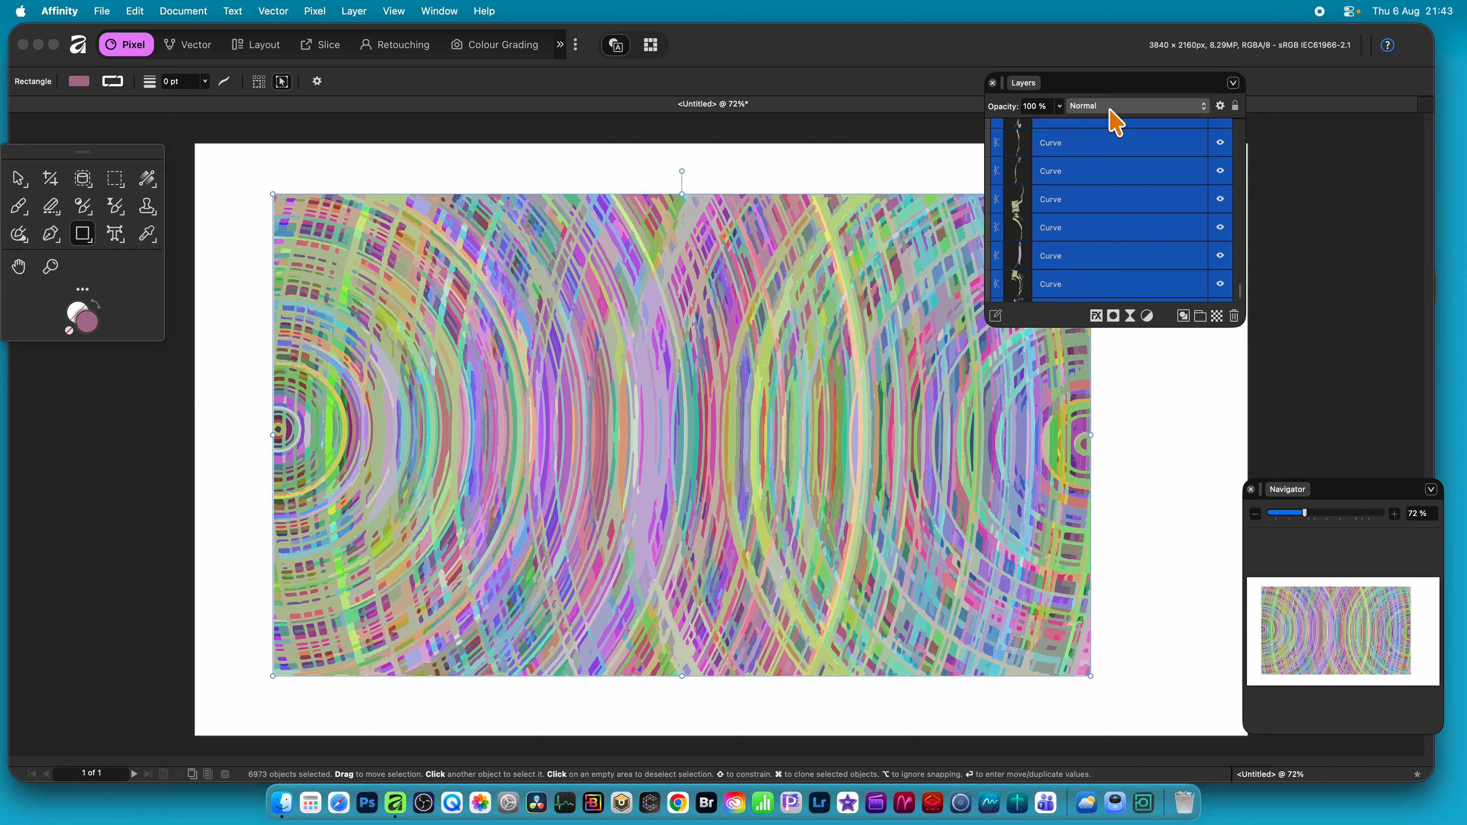
Step: Add a 3D layer effect with a radius of 16.5 px to the selected curves
{"action": "left_click", "coordinate": [1096, 315]}
{"action": "left_click_drag", "start_coordinate": [1010, 146], "coordinate": [1042, 138]}
{"action": "left_click", "coordinate": [881, 198]}
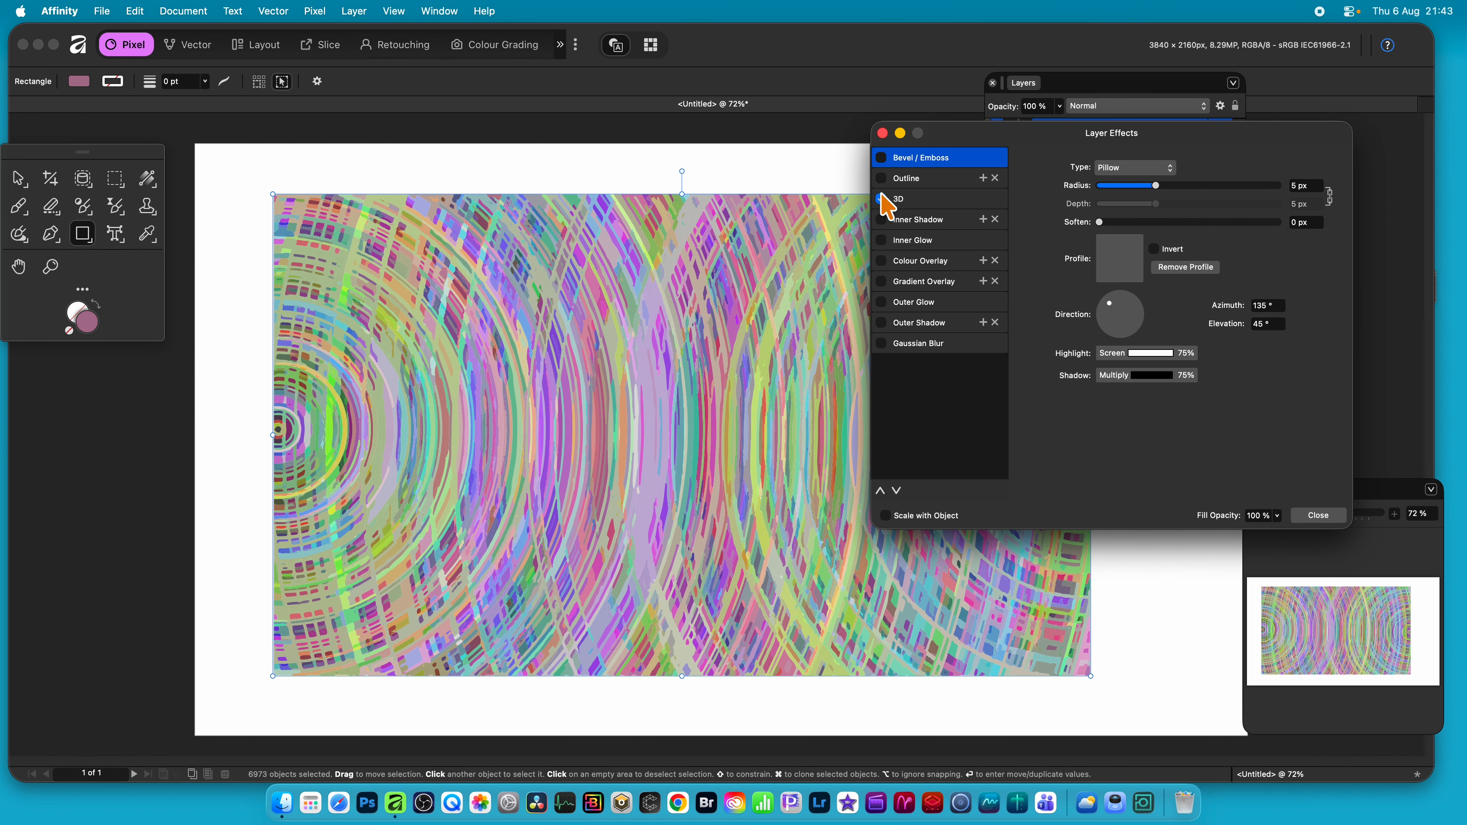
{"action": "left_click", "coordinate": [902, 202]}
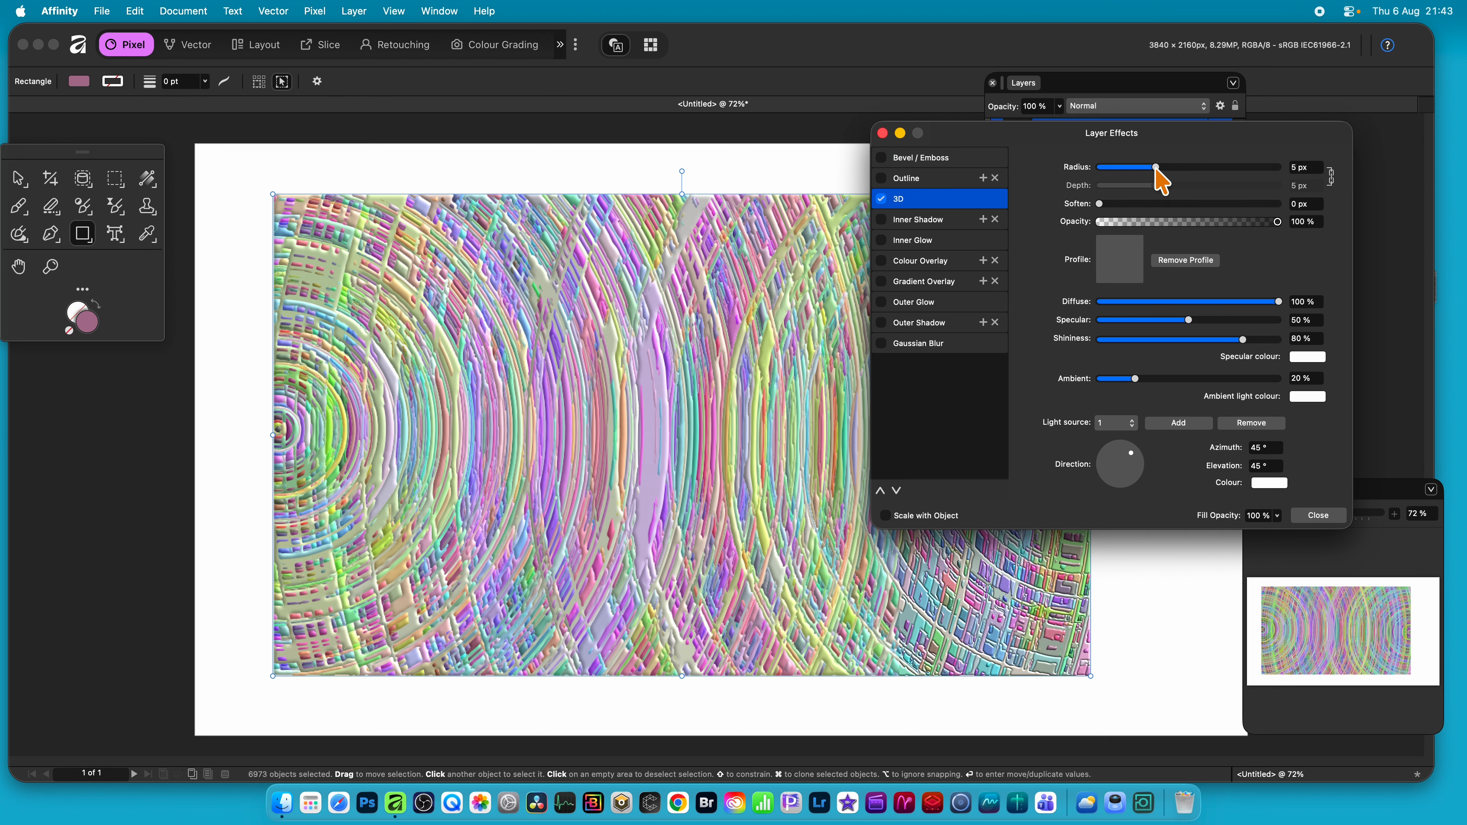
{"action": "left_click_drag", "start_coordinate": [1157, 173], "coordinate": [1192, 181]}
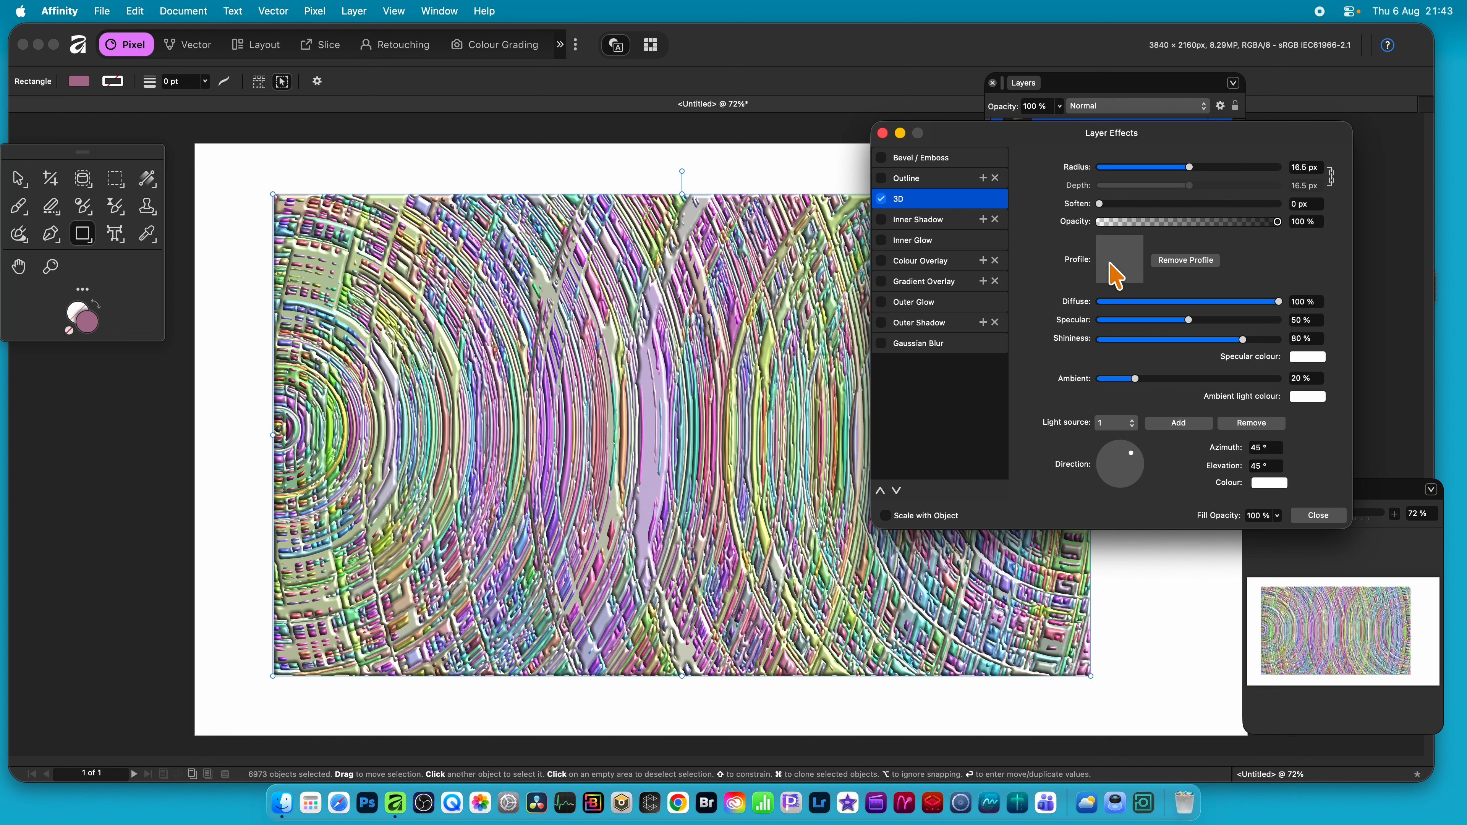
Step: Set the 3D effect's profile to the standard S-shaped curve
{"action": "left_click", "coordinate": [1124, 272]}
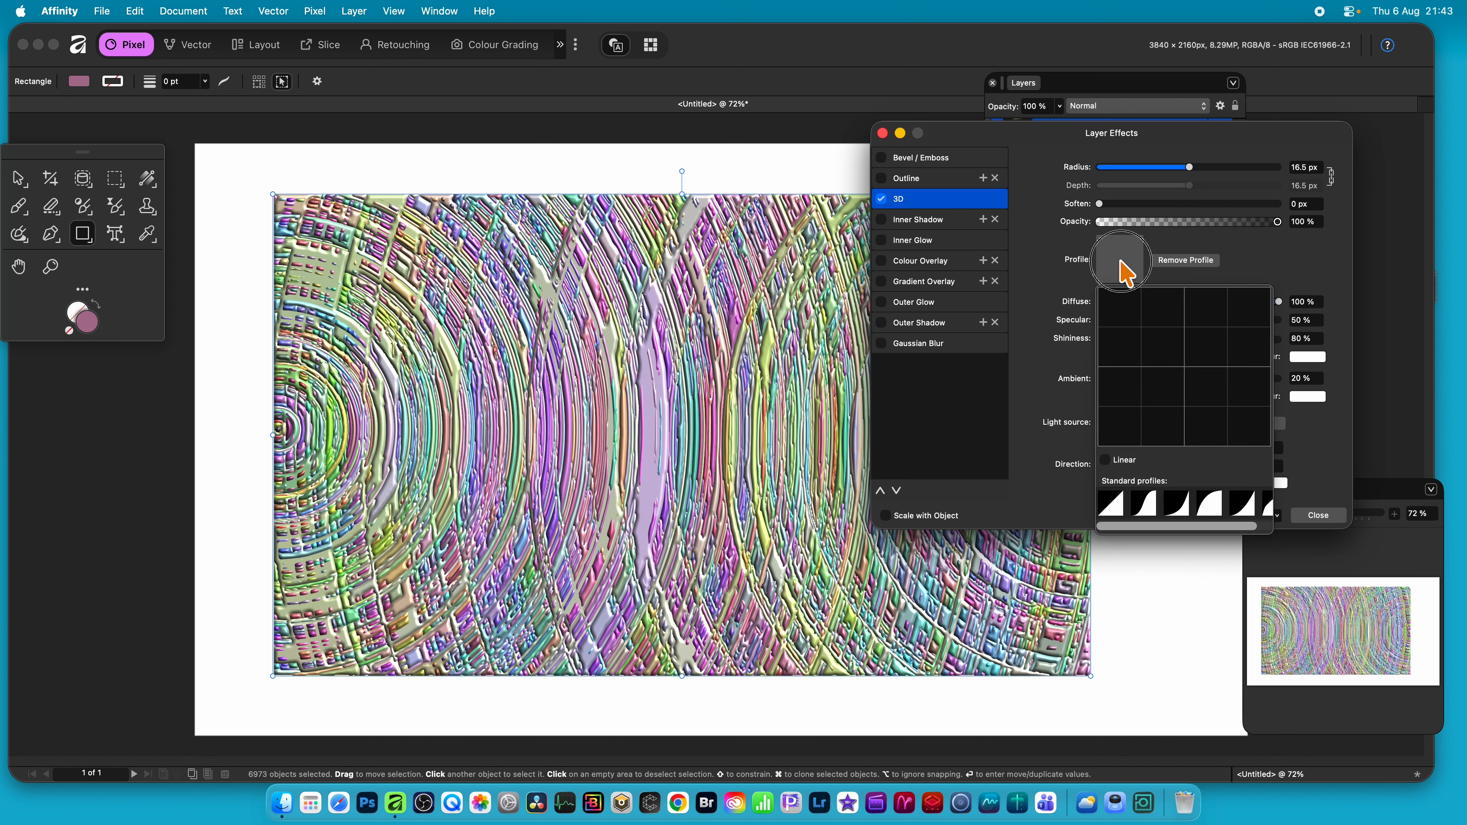
{"action": "left_click", "coordinate": [1151, 510]}
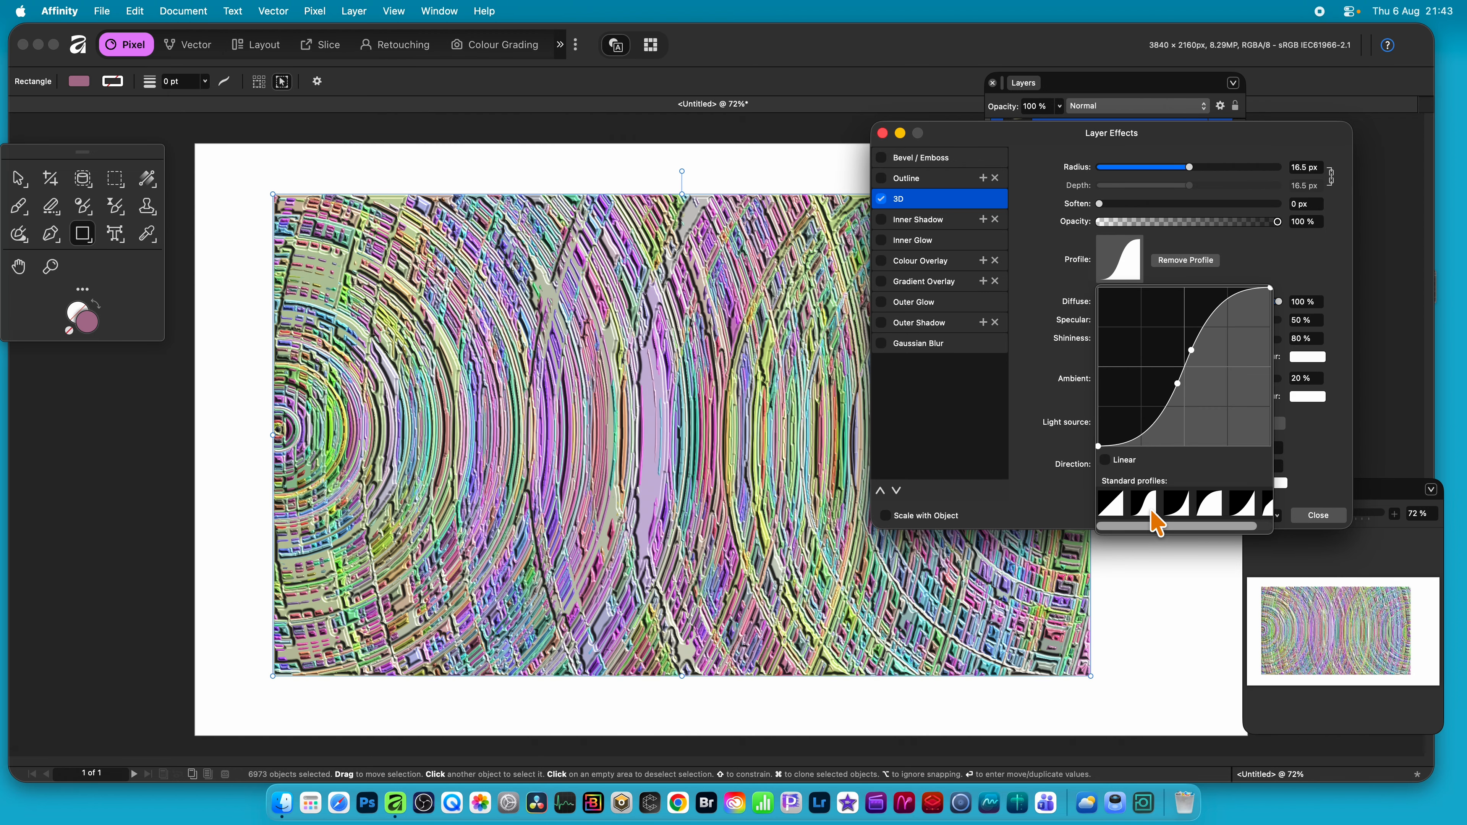
{"action": "left_click", "coordinate": [1027, 495]}
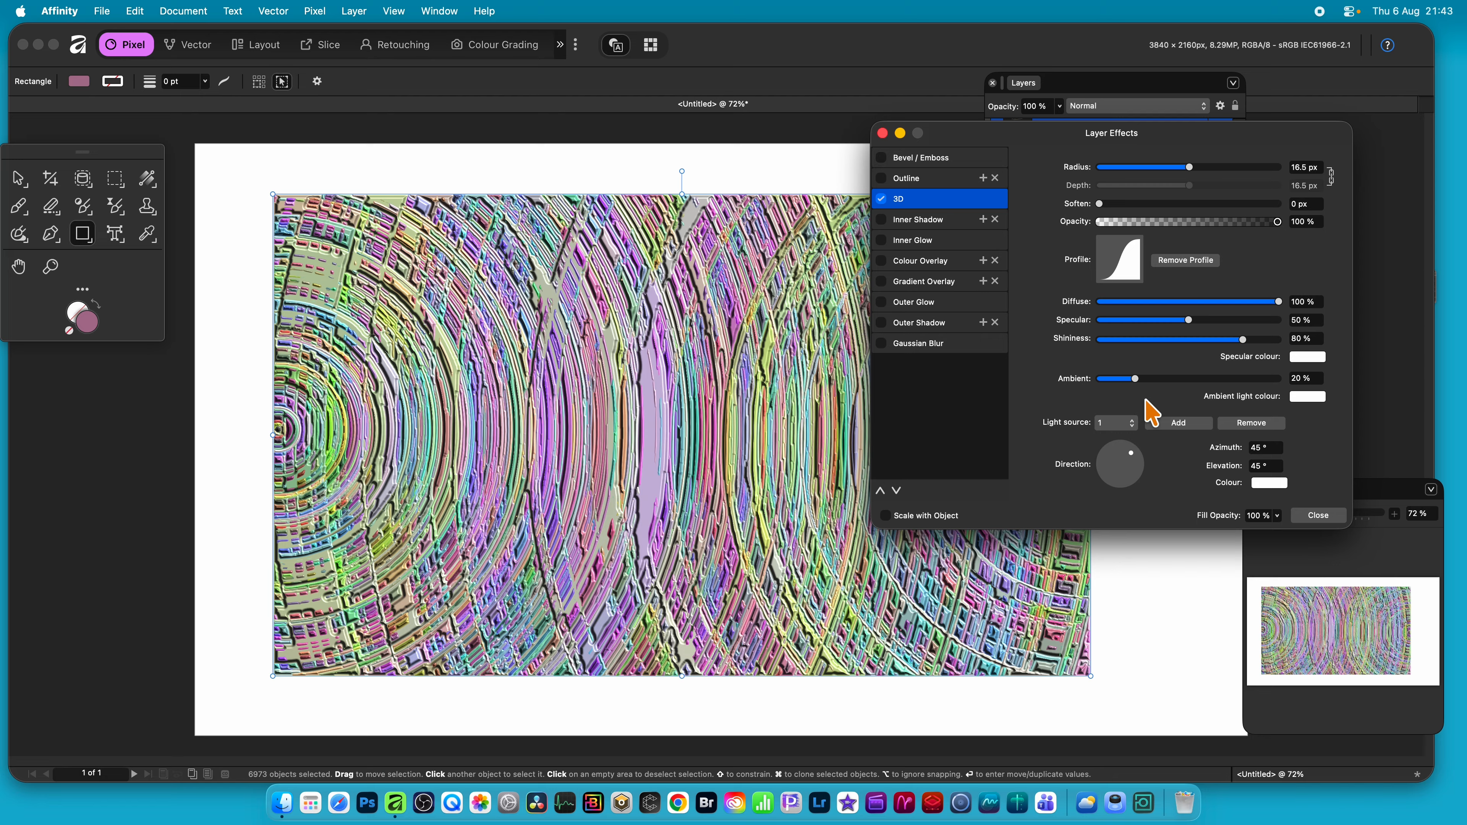
Step: Set the 3D effect's Ambient to 12% and its light direction to azimuth -5° and elevation 49.1°
{"action": "left_click", "coordinate": [1120, 379]}
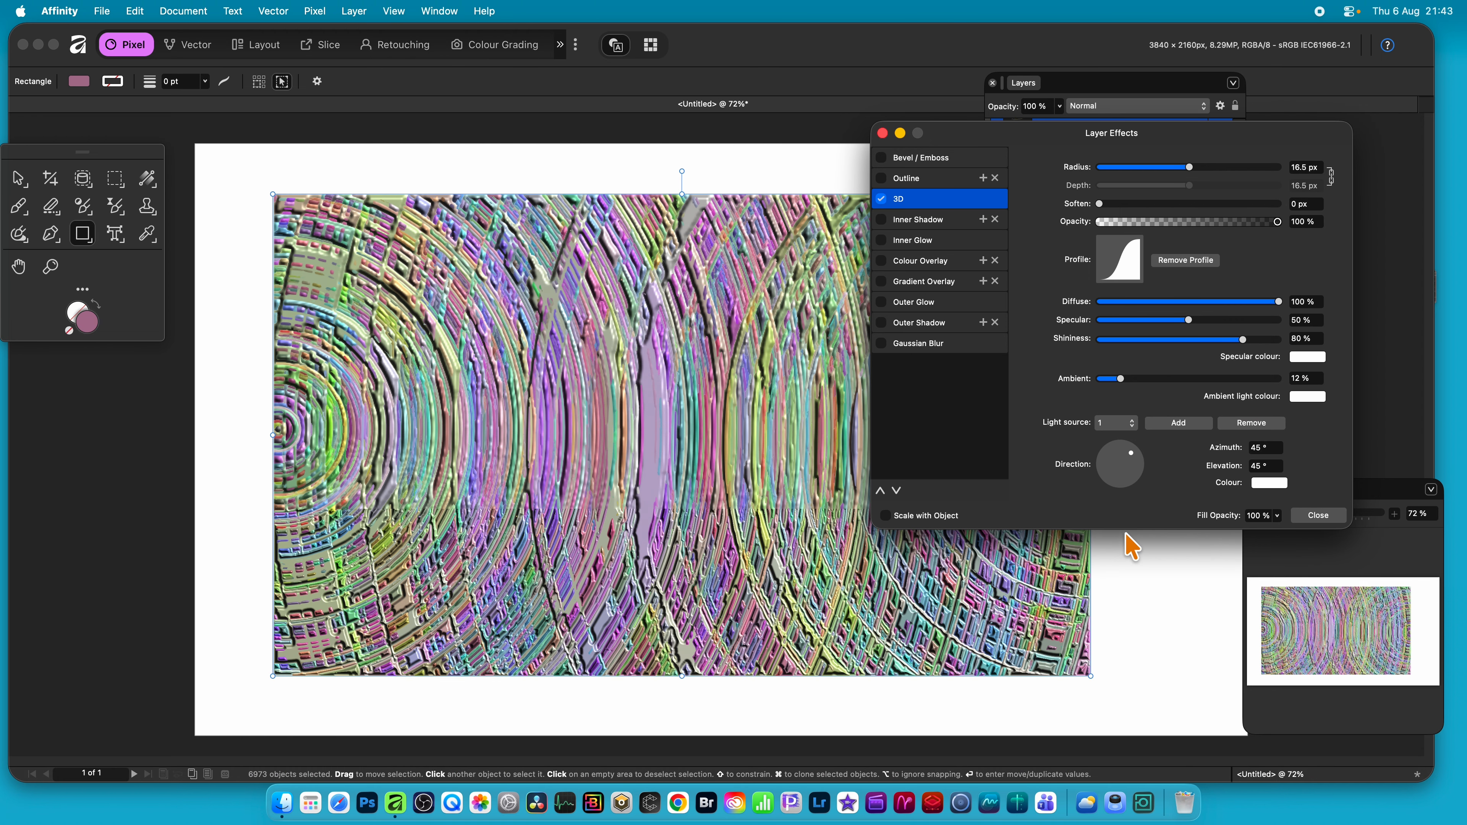
{"action": "left_click_drag", "start_coordinate": [1134, 462], "coordinate": [1134, 467]}
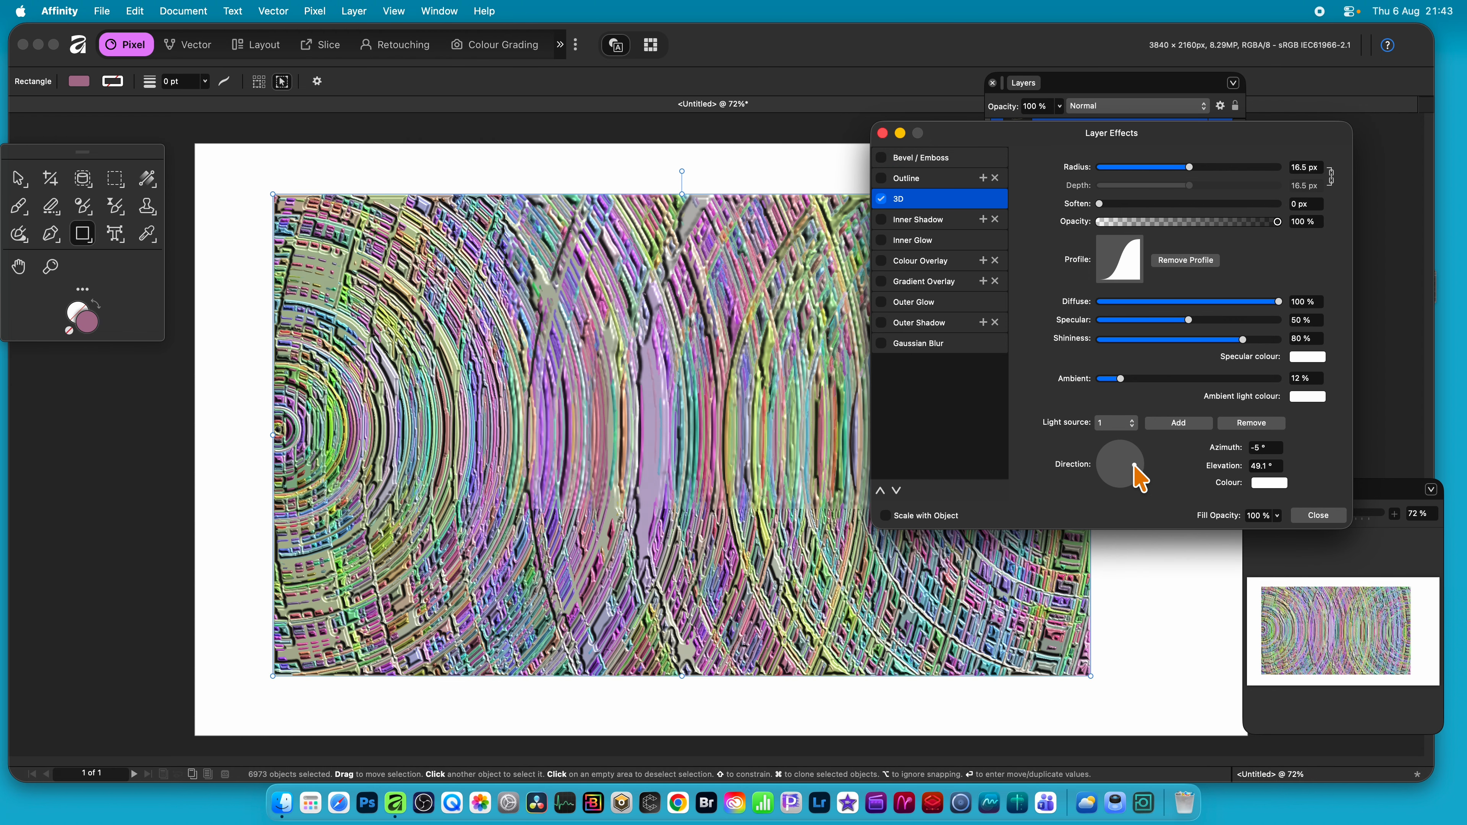
{"action": "left_click", "coordinate": [1318, 515]}
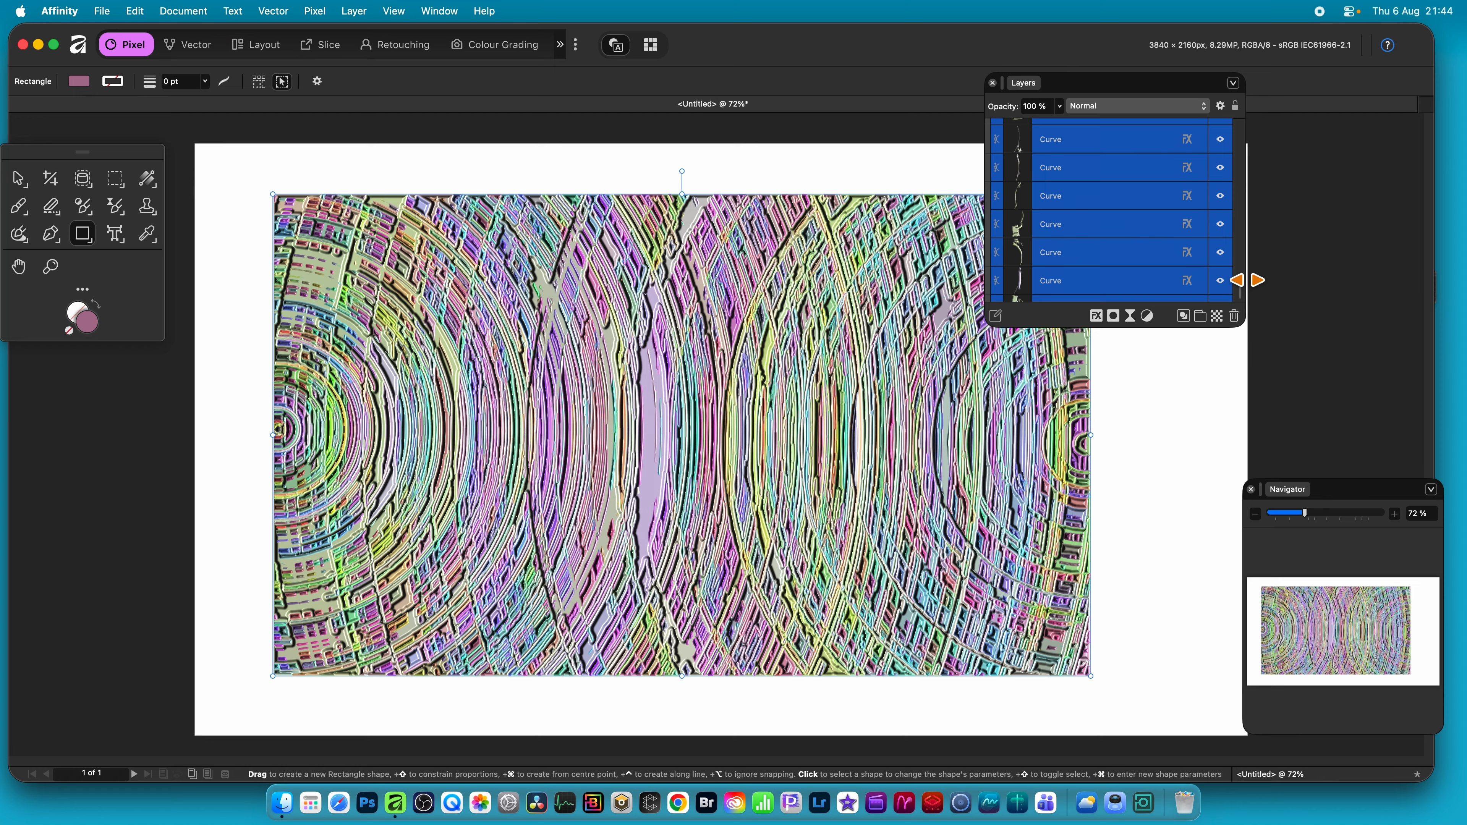
Step: Select the whole group of traced curves and rasterise it into a single pixel layer
{"action": "left_click_drag", "start_coordinate": [1241, 294], "coordinate": [1237, 108]}
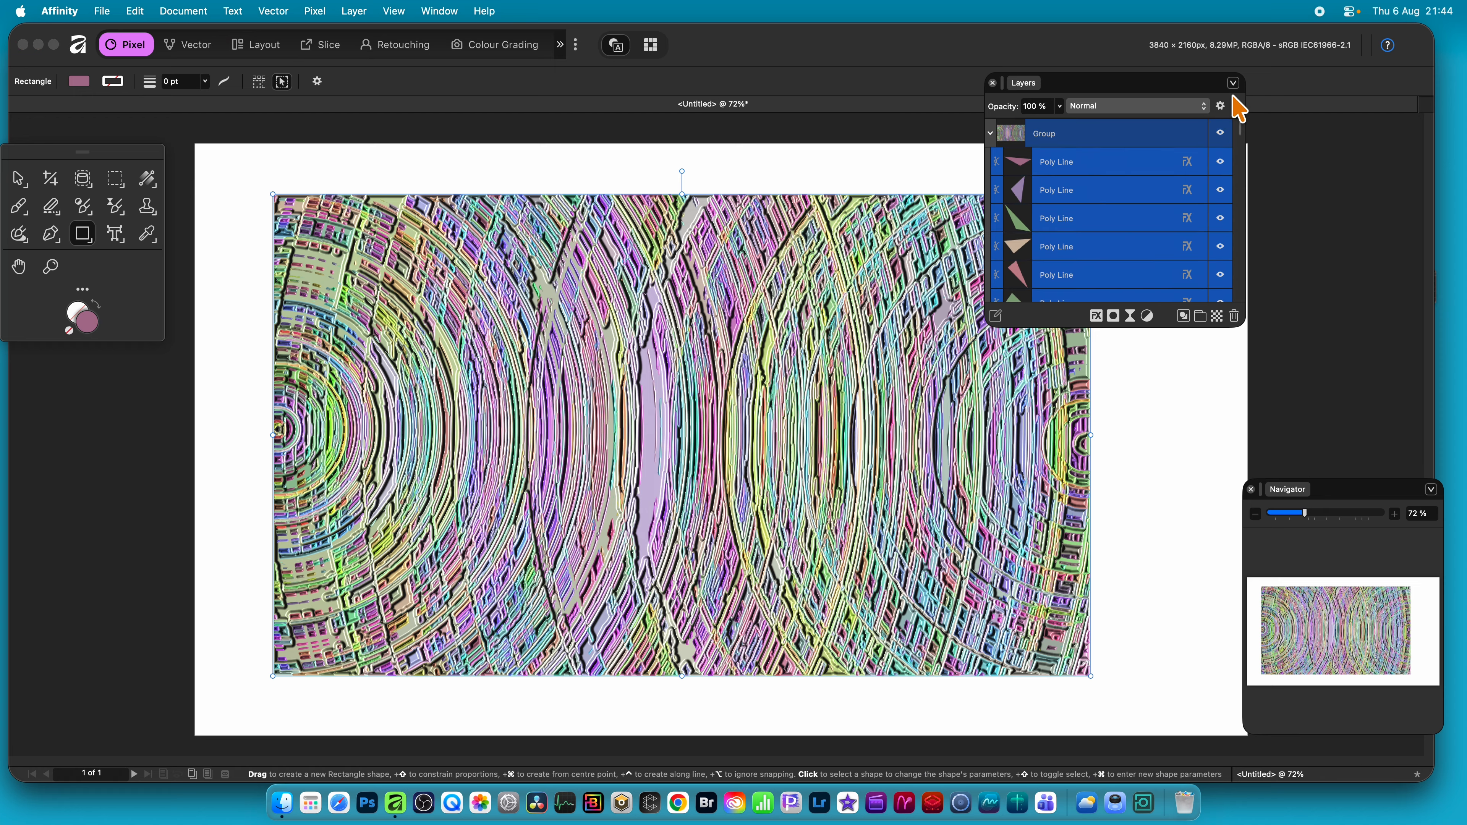
{"action": "left_click", "coordinate": [1107, 133]}
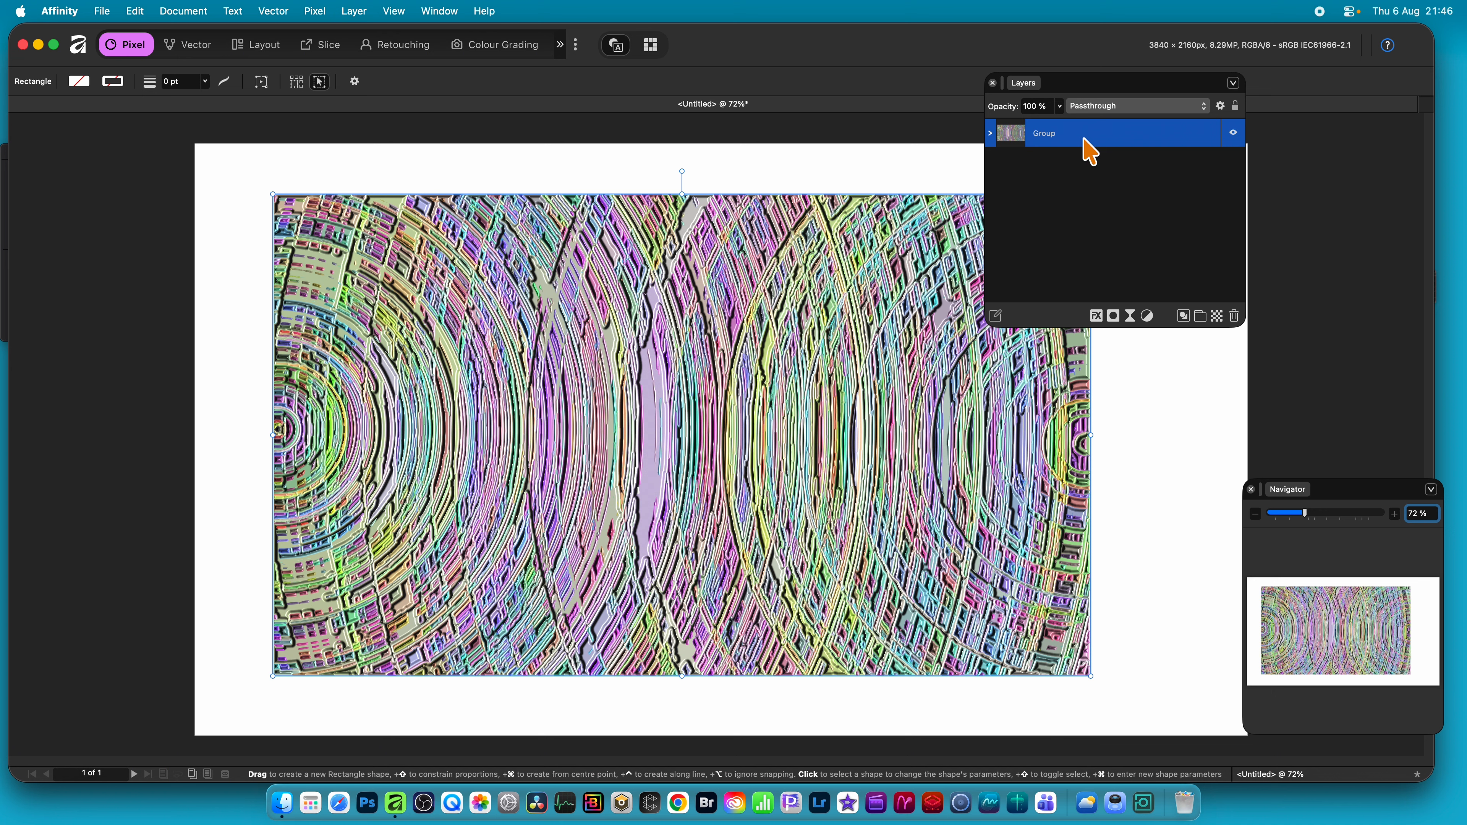
{"action": "right_click", "coordinate": [1089, 151]}
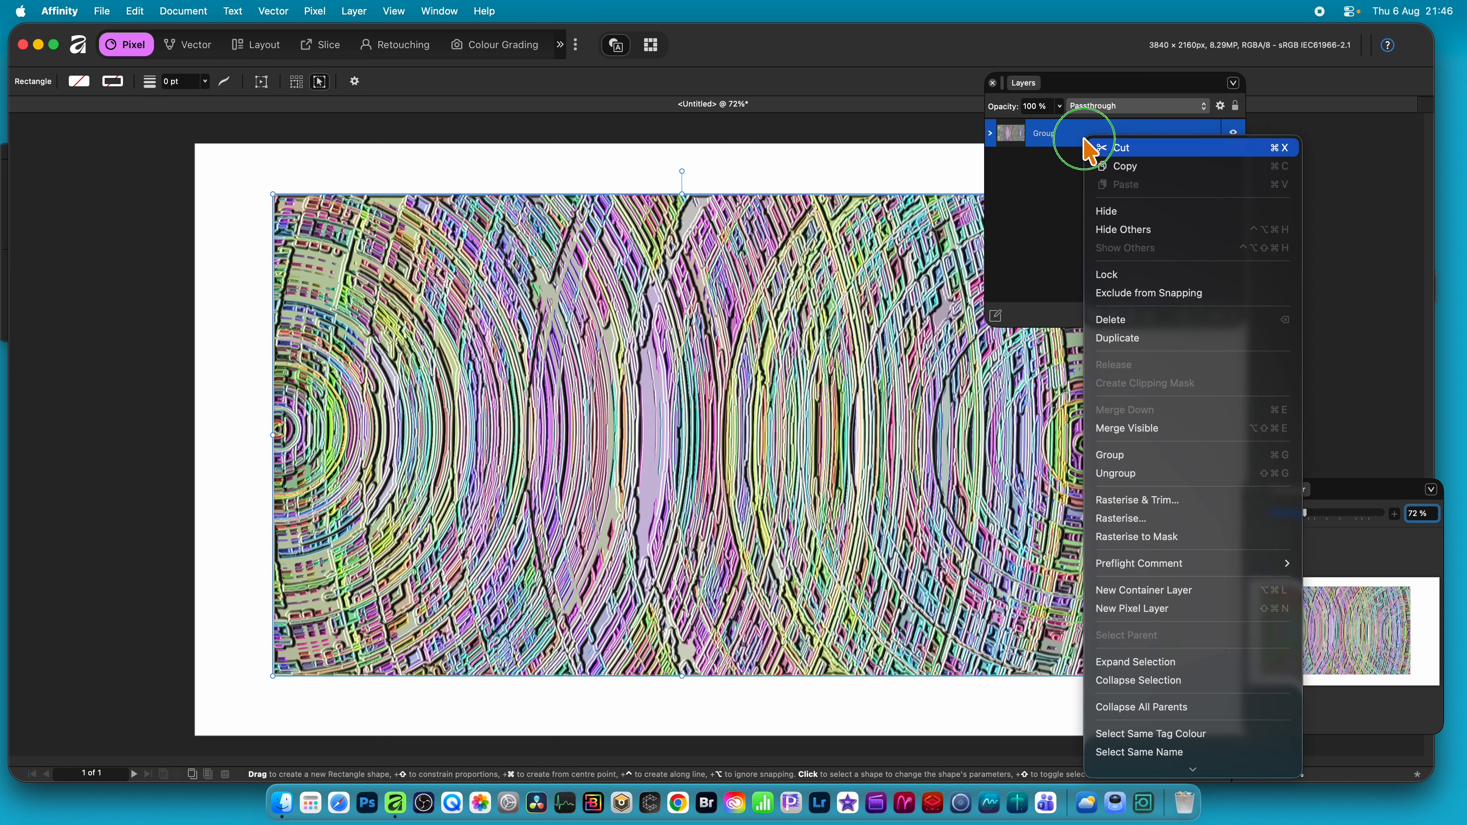
{"action": "left_click", "coordinate": [1124, 519]}
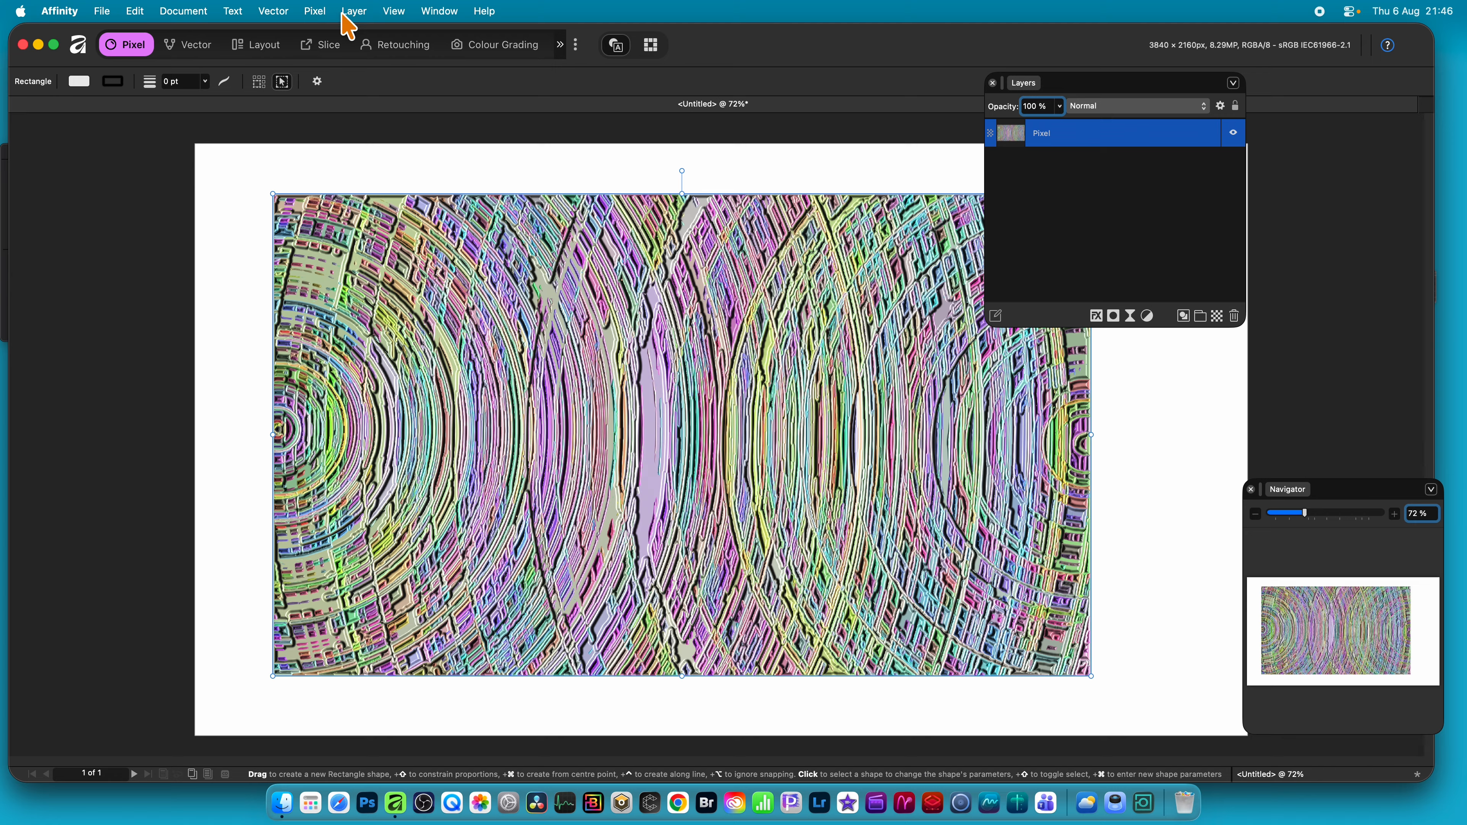
{"action": "left_click", "coordinate": [315, 11]}
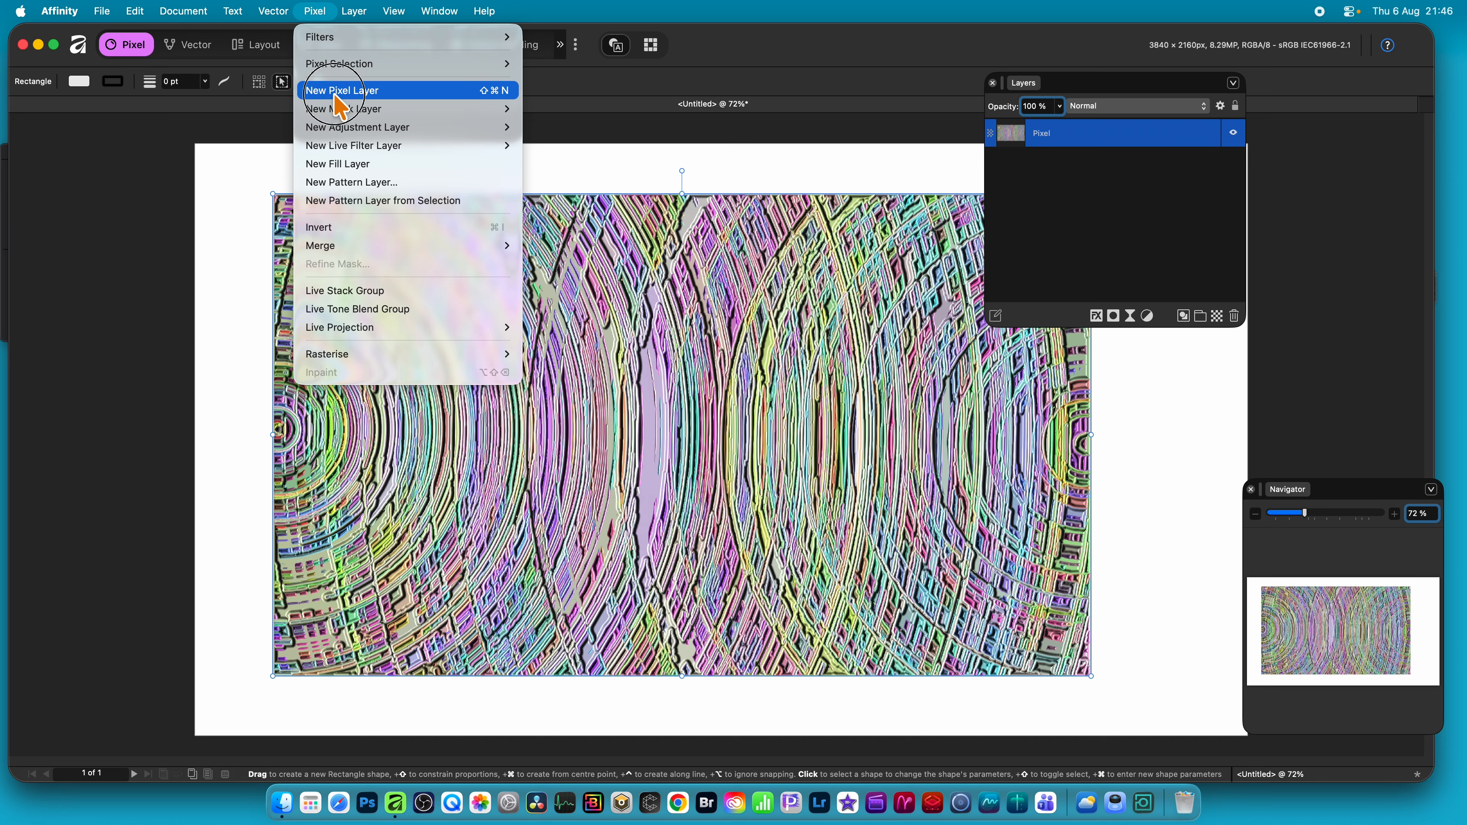
{"action": "mouse_move", "coordinate": [357, 145]}
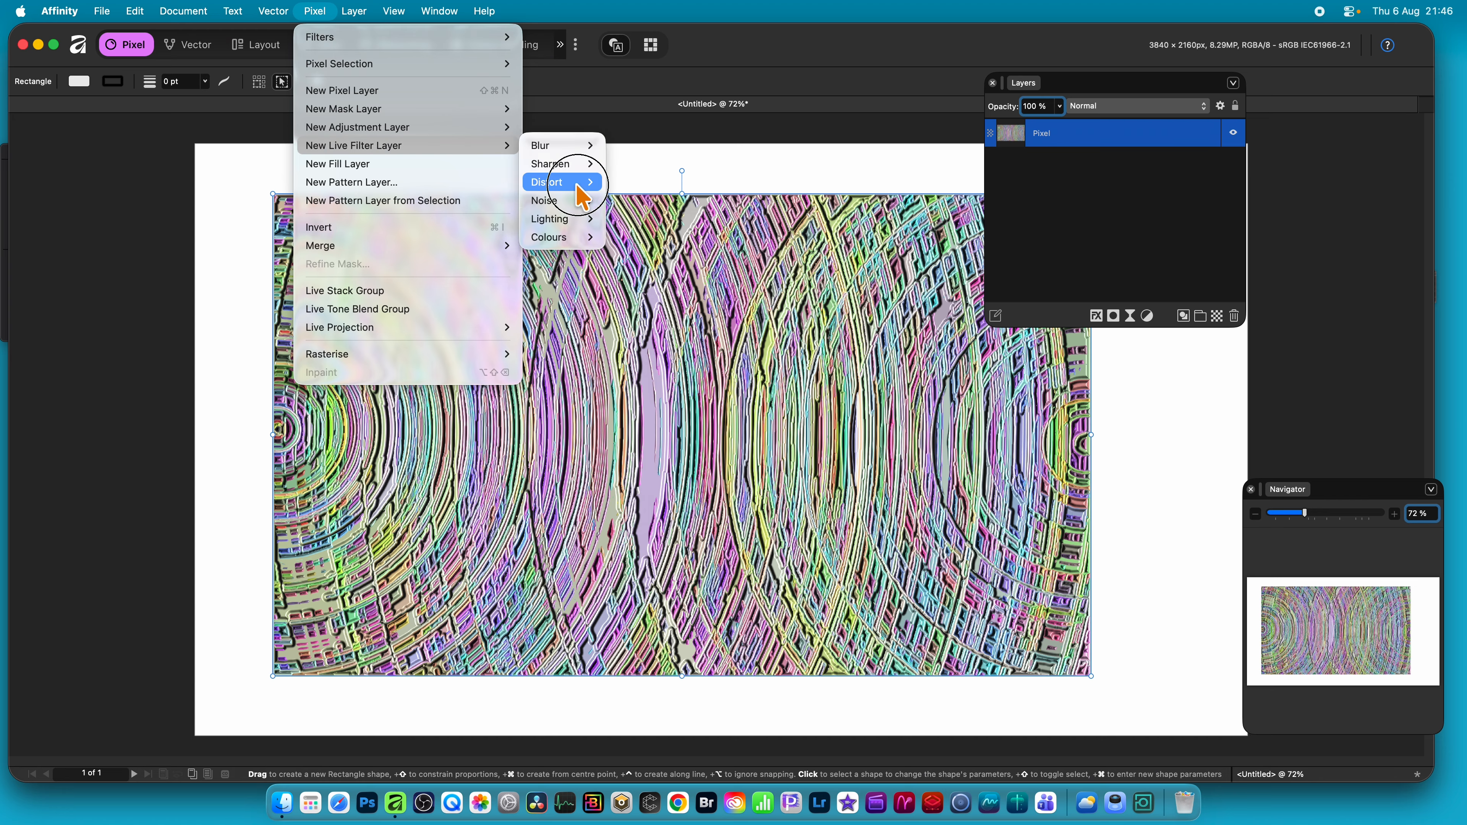
{"action": "mouse_move", "coordinate": [572, 182]}
{"action": "left_click", "coordinate": [987, 341]}
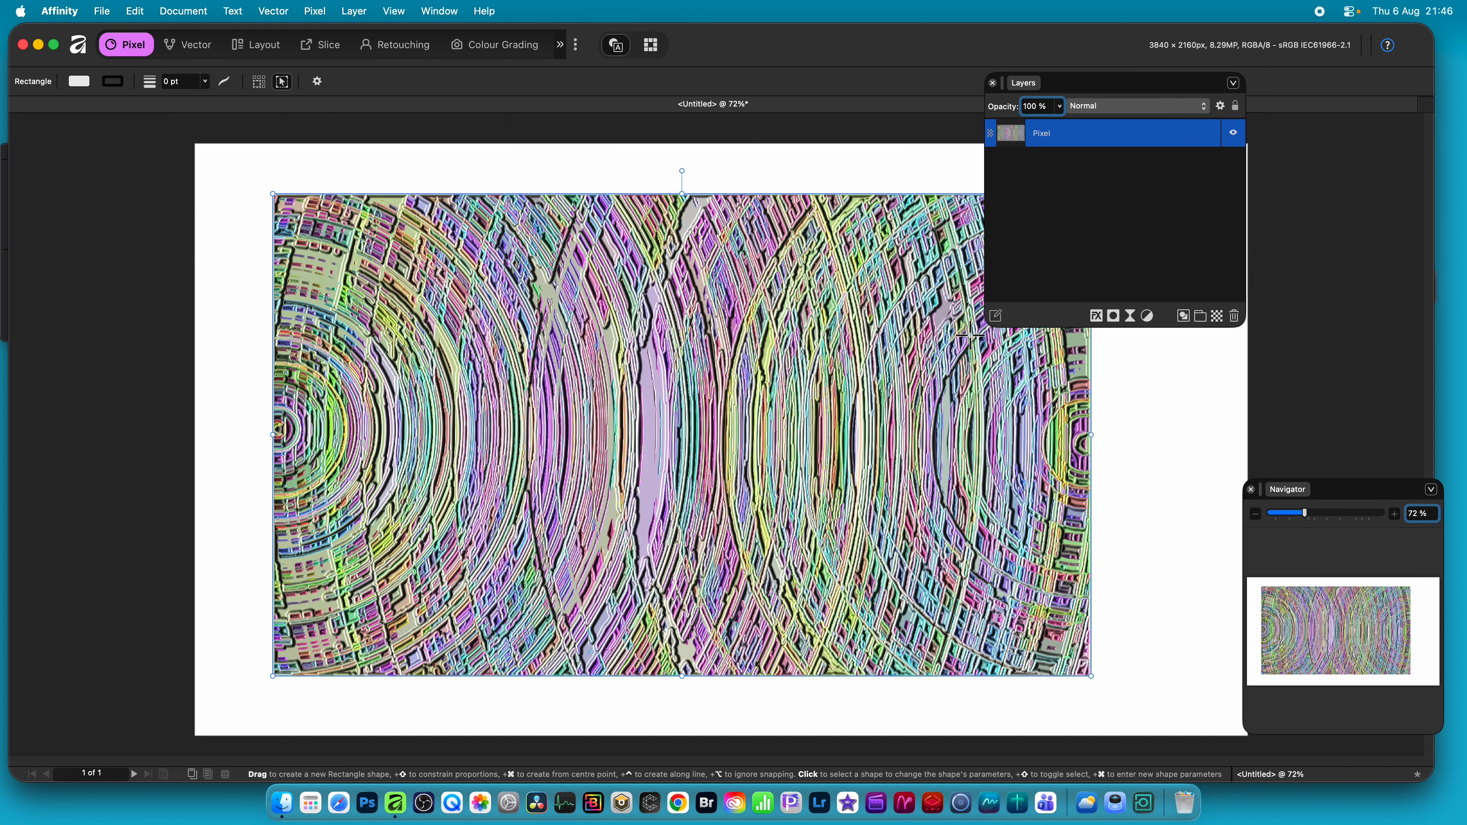